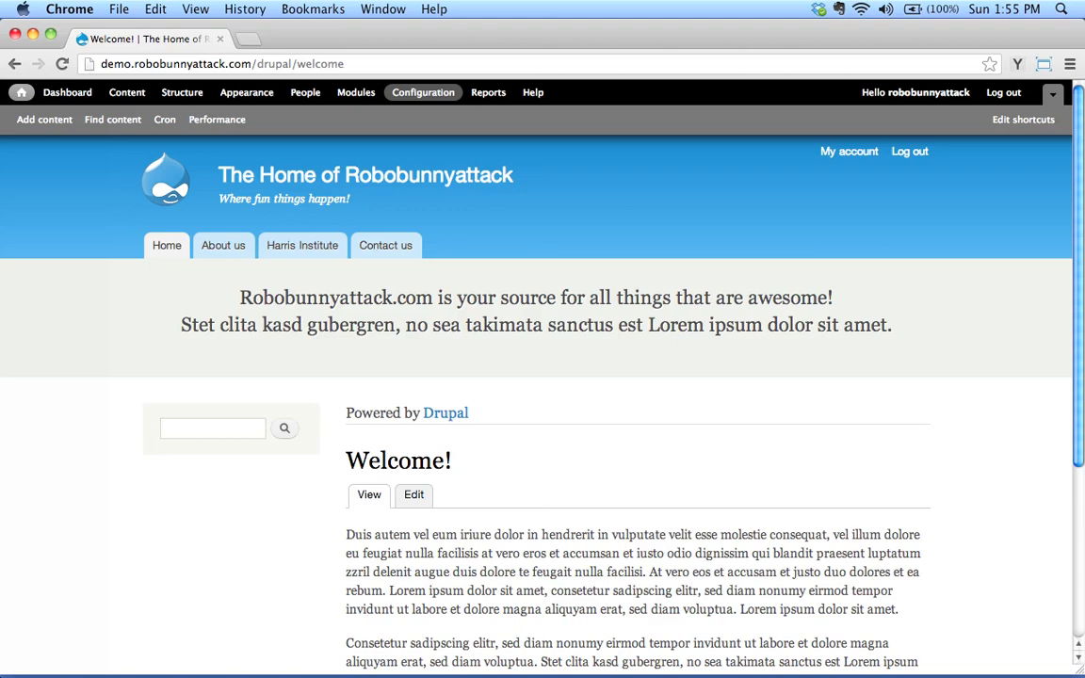
Start a new article and title it "Meet our new band members!".
{"action": "left_click", "coordinate": [44, 119]}
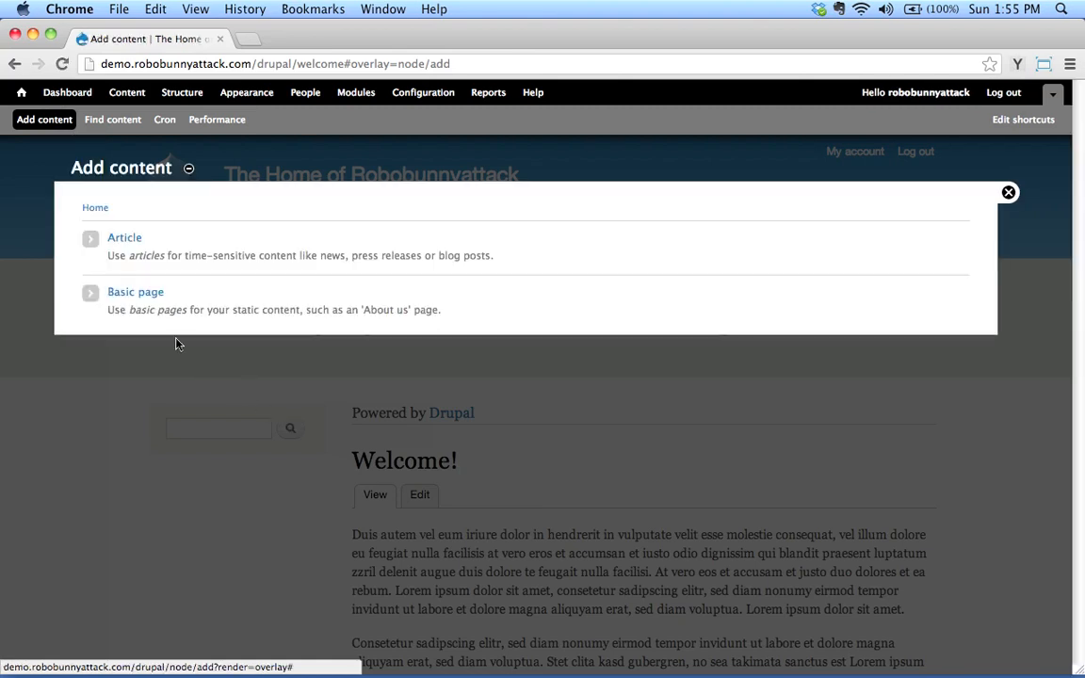
{"action": "left_click", "coordinate": [128, 238]}
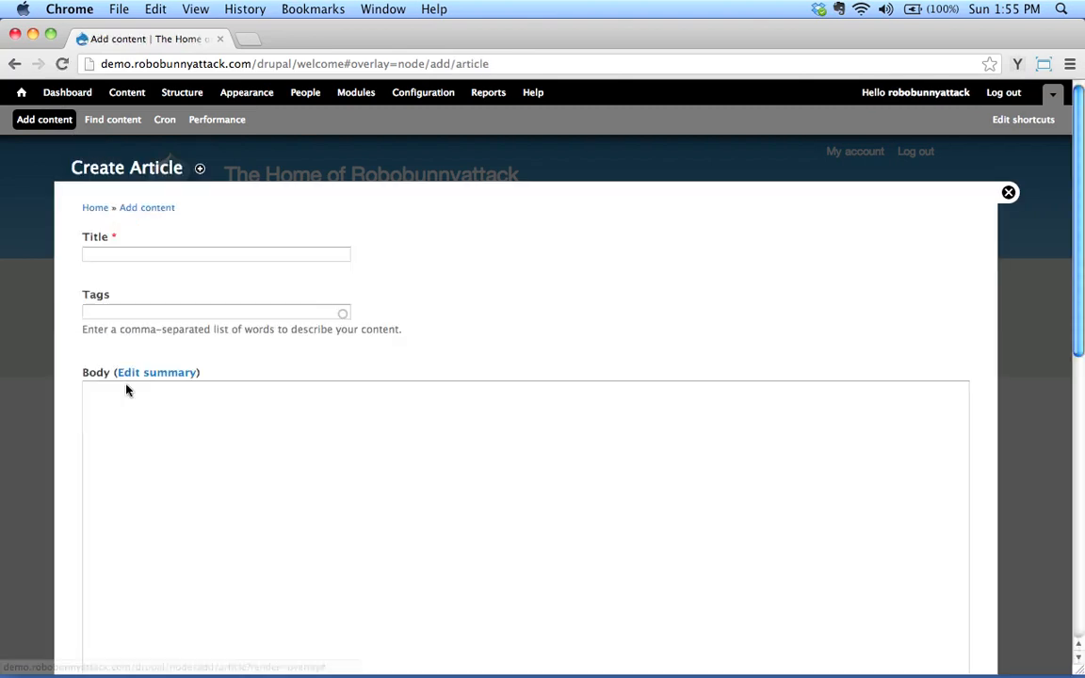
{"action": "left_click", "coordinate": [207, 255]}
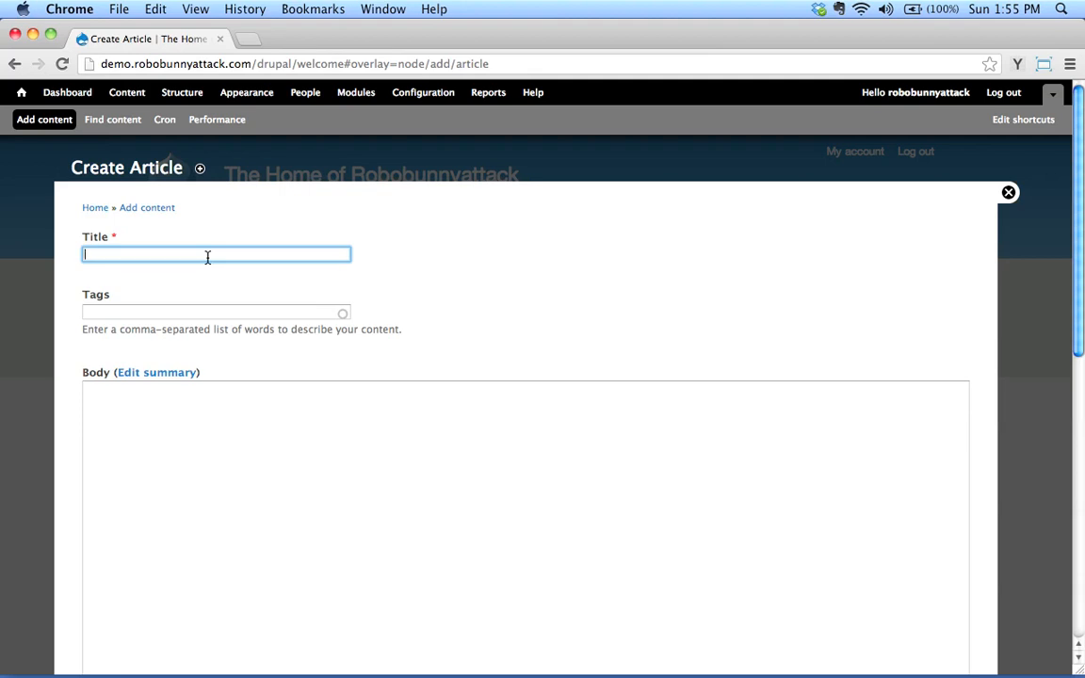
{"action": "type", "text": "Meet our new band members!"}
Tag the new article with "band members".
{"action": "left_click", "coordinate": [248, 315]}
{"action": "type", "text": "band mebers"}
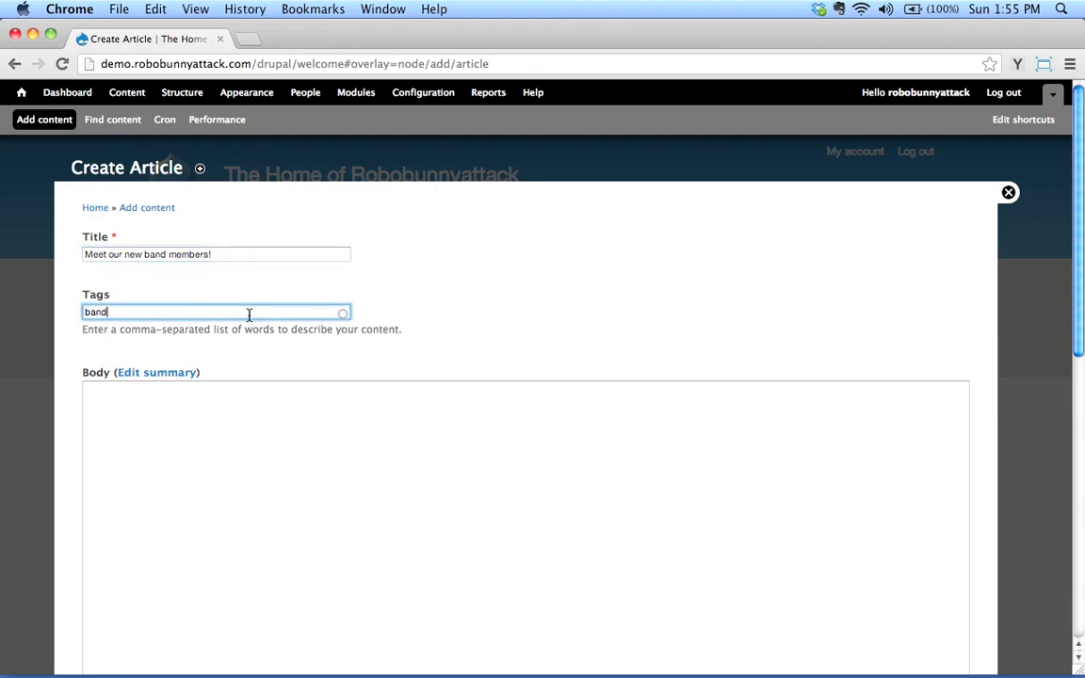
{"action": "key", "text": "BackSpace"}
{"action": "key", "text": "BackSpace"}
{"action": "key", "text": "BackSpace"}
{"action": "key", "text": "BackSpace"}
{"action": "type", "text": "mbers"}
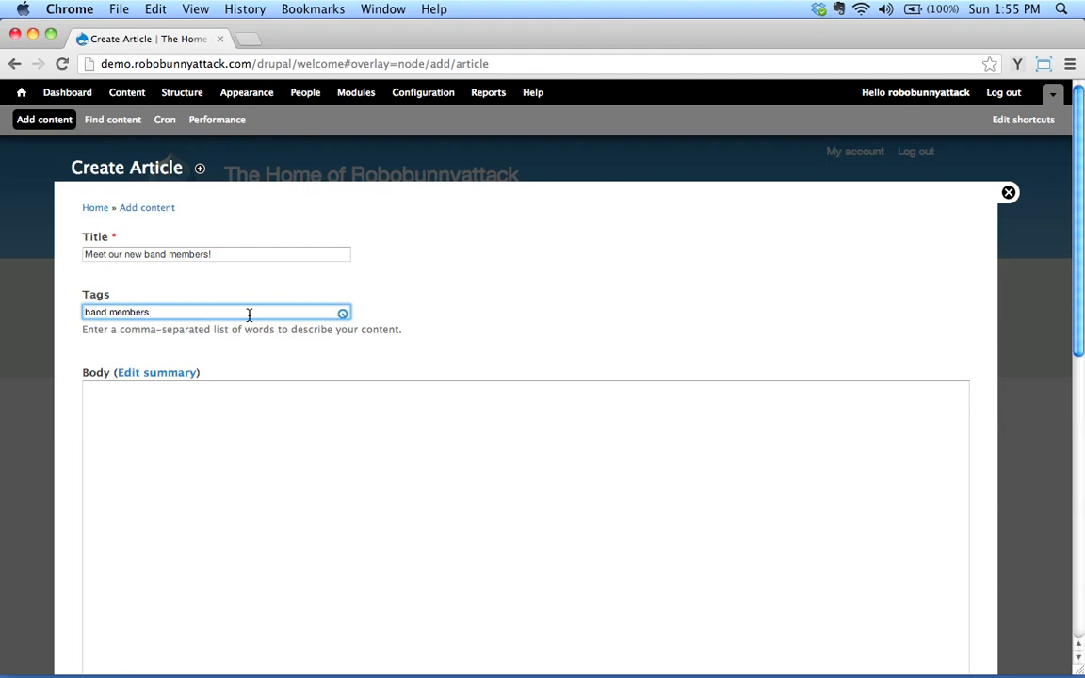
Fill the article's body with three paragraphs of placeholder text from the browser's dummy-text generator extension.
{"action": "left_click", "coordinate": [366, 486]}
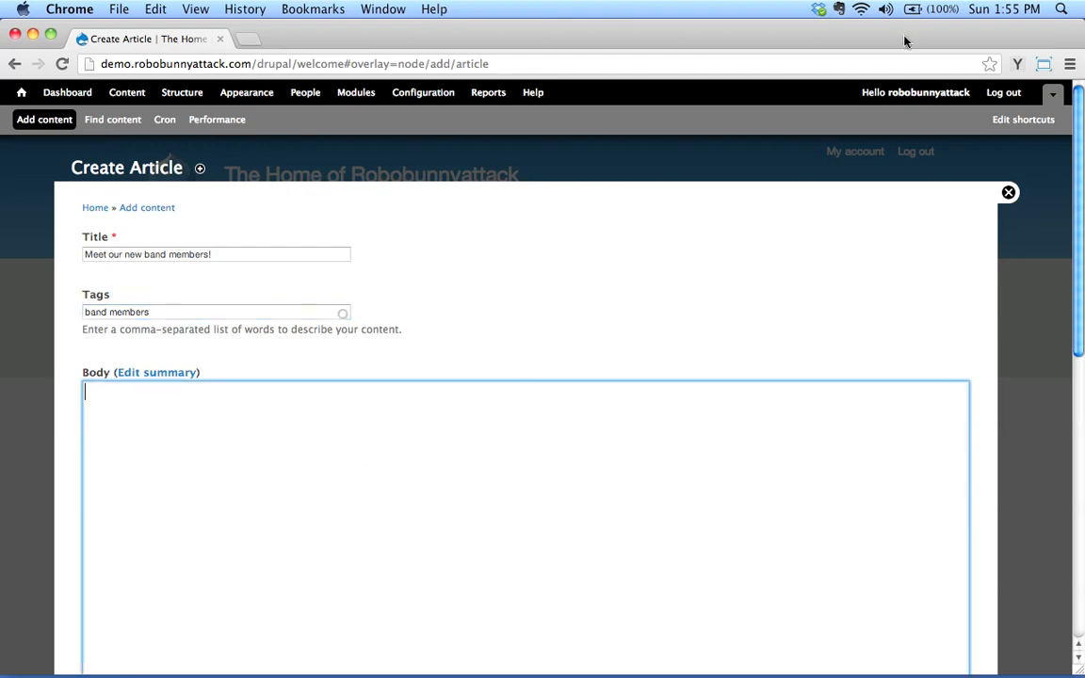
{"action": "left_click", "coordinate": [1019, 64]}
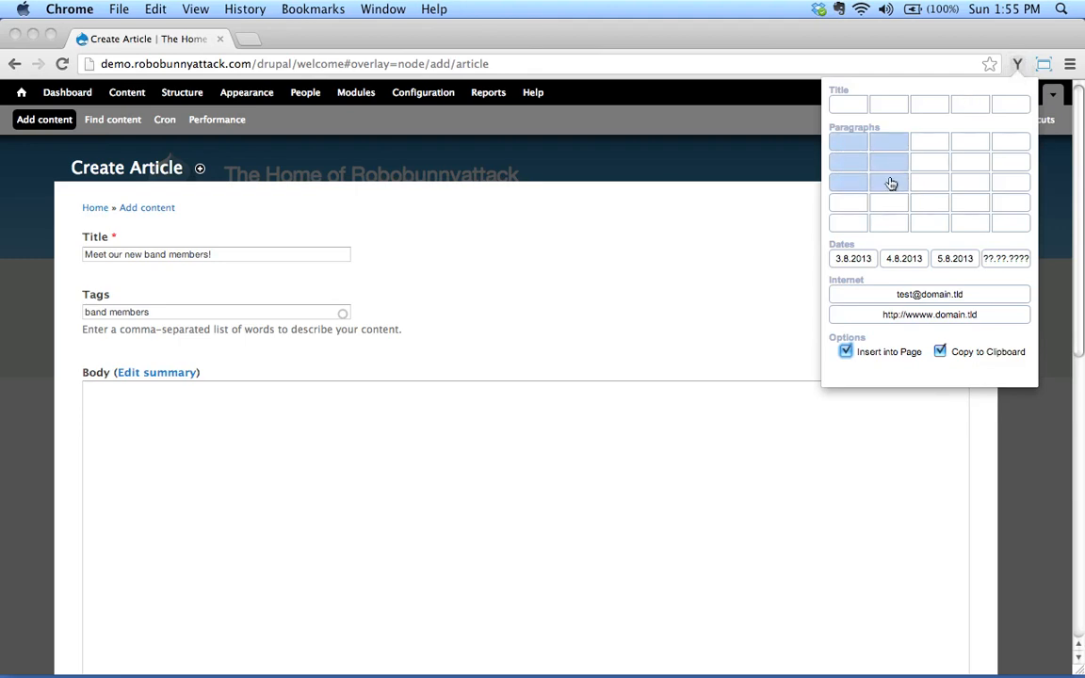
{"action": "left_click", "coordinate": [891, 182]}
{"action": "scroll", "coordinate": [533, 314], "scroll_direction": "down", "scroll_amount": 5}
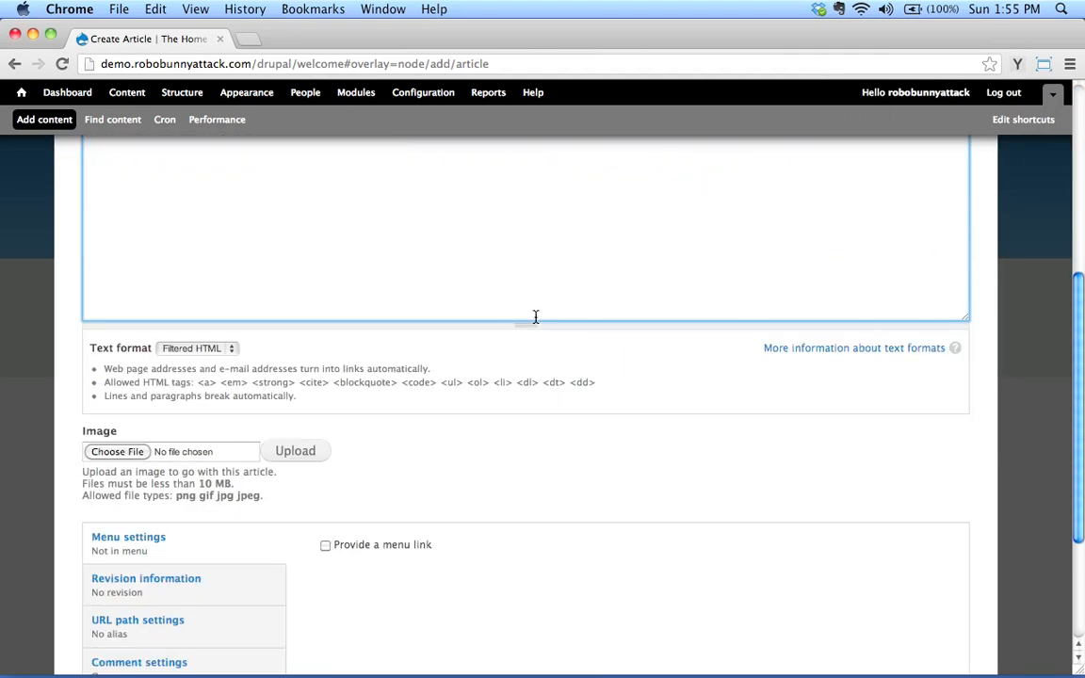
{"action": "scroll", "coordinate": [557, 465], "scroll_direction": "up", "scroll_amount": 5}
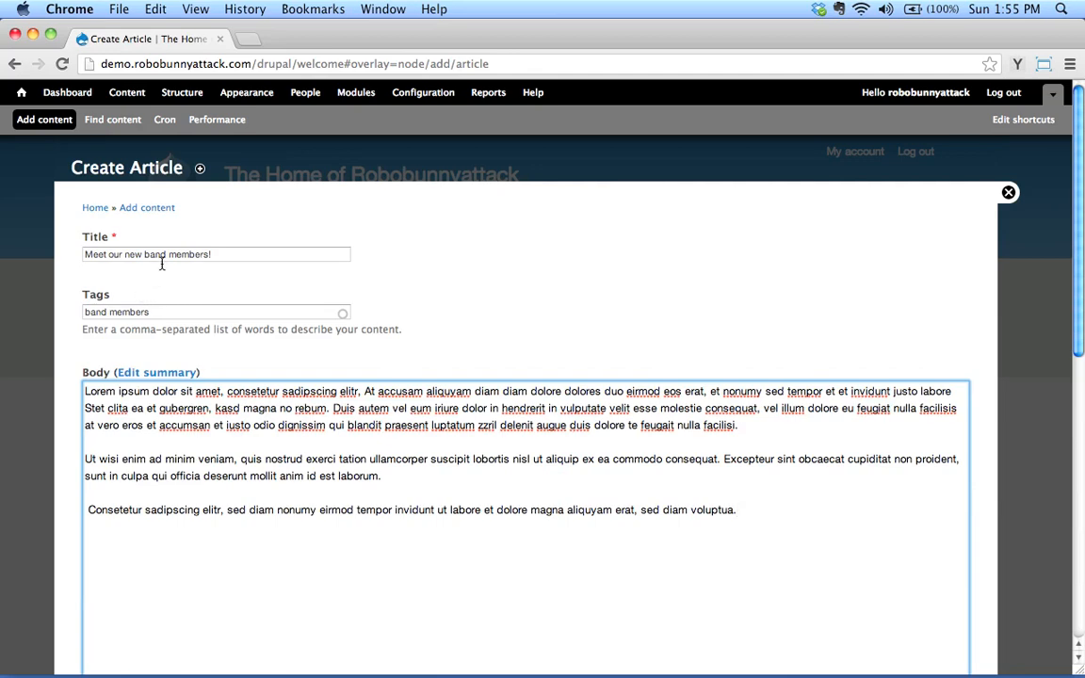
Upload singerbassist.jpg from the "band member photos" folder on the desktop as the article's image.
{"action": "scroll", "coordinate": [517, 475], "scroll_direction": "down", "scroll_amount": 5}
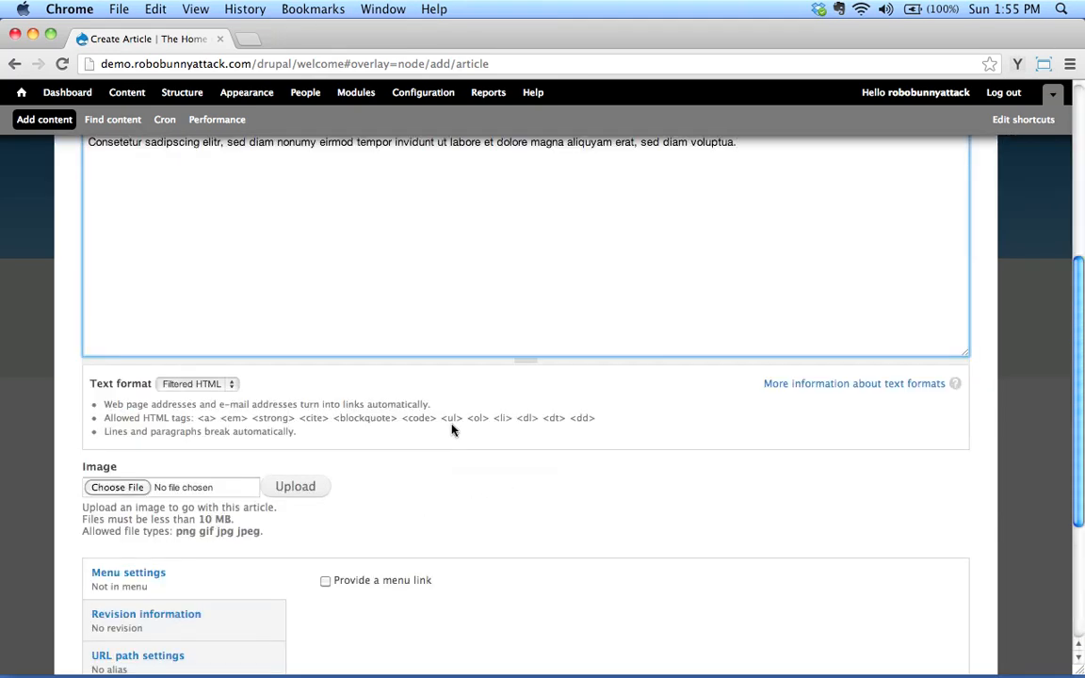
{"action": "left_click", "coordinate": [119, 490]}
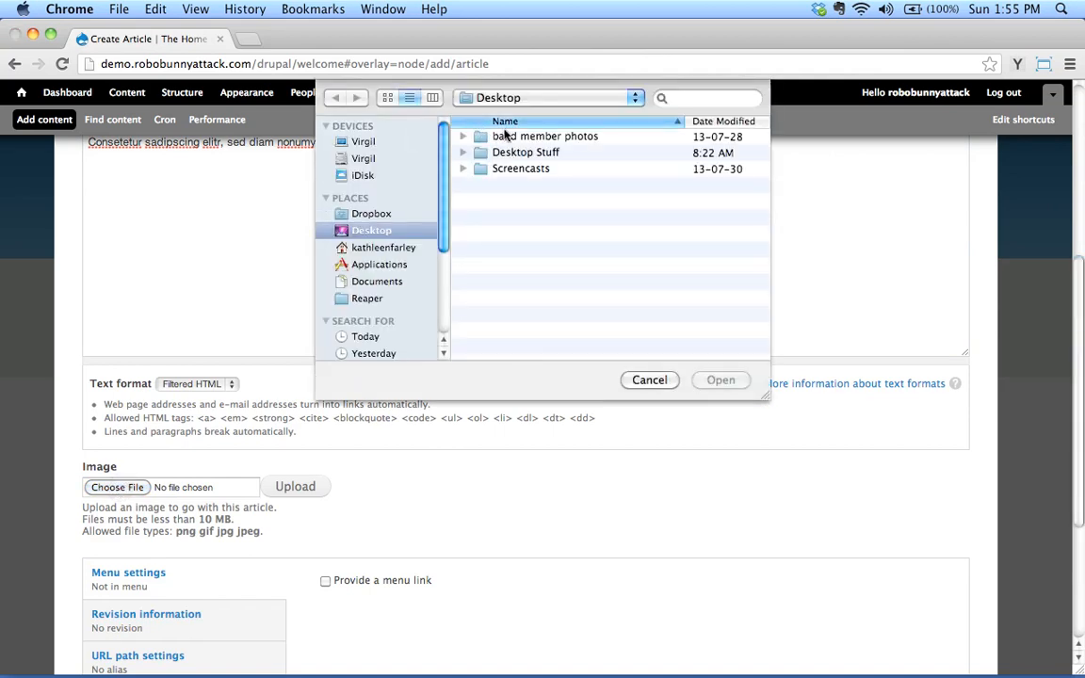
{"action": "double_click", "coordinate": [457, 136]}
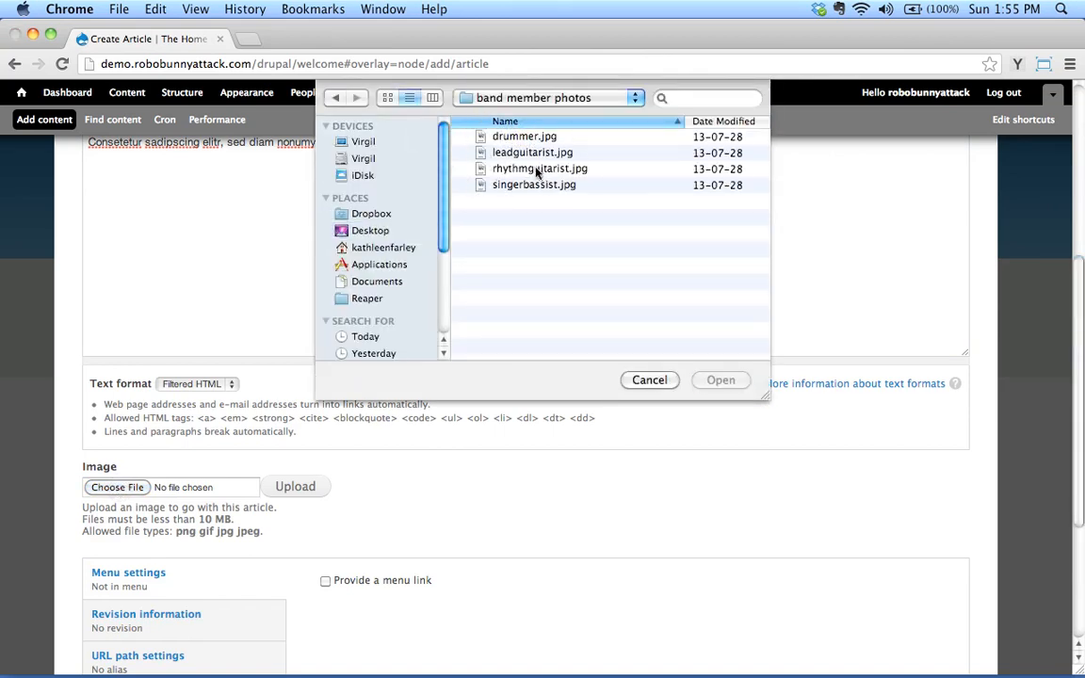
{"action": "left_click", "coordinate": [531, 187]}
{"action": "left_click", "coordinate": [721, 379]}
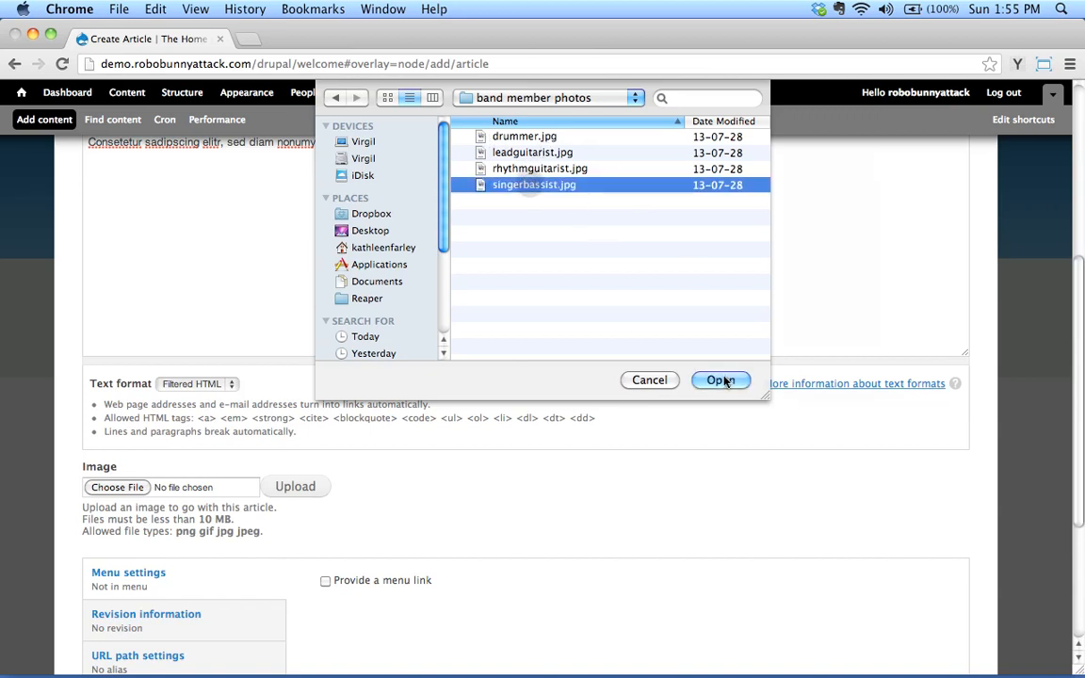
{"action": "left_click", "coordinate": [296, 487]}
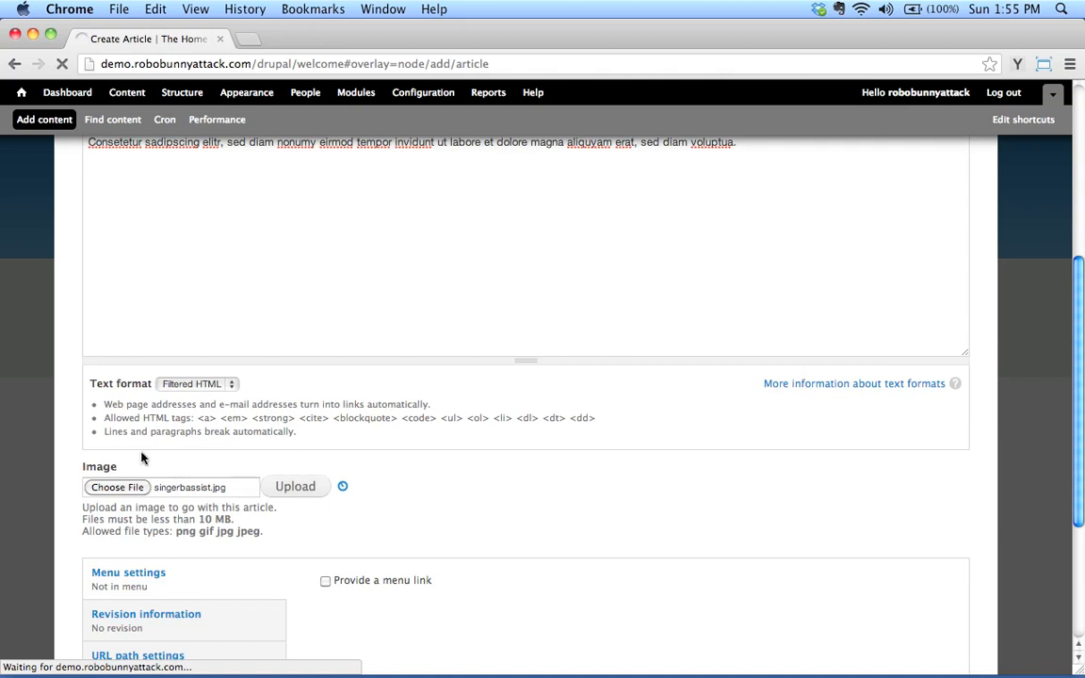
Give the image the alternate text "Singer bassist for Robobunnyattack" and save the article.
{"action": "left_click", "coordinate": [199, 528]}
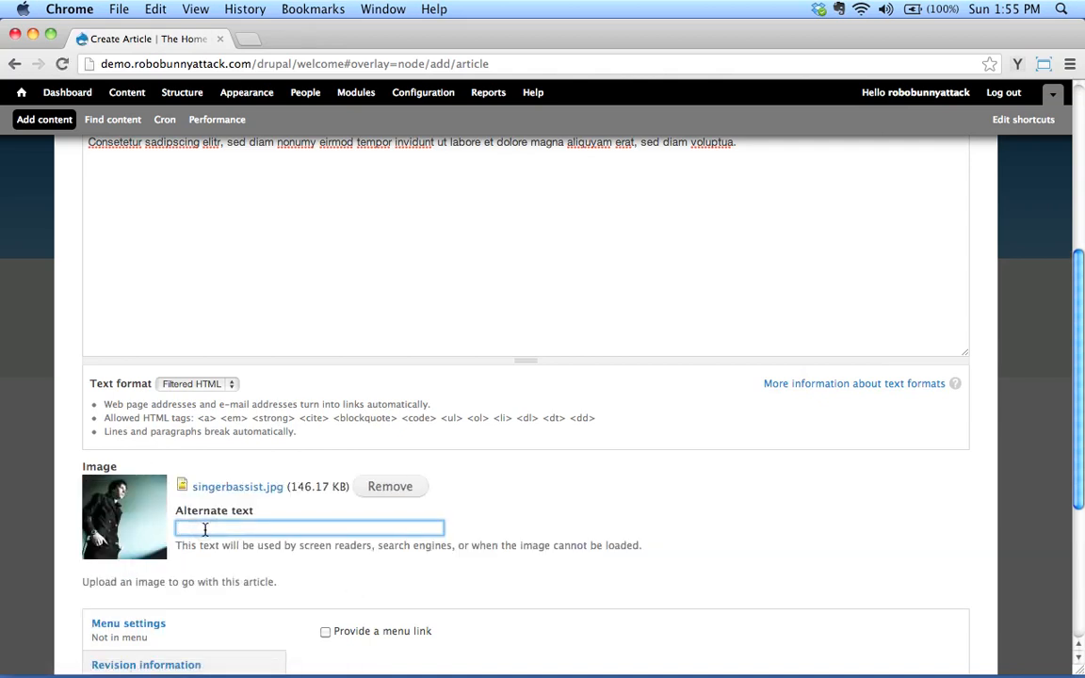
{"action": "type", "text": "Singer bassist for Robobunnyattack"}
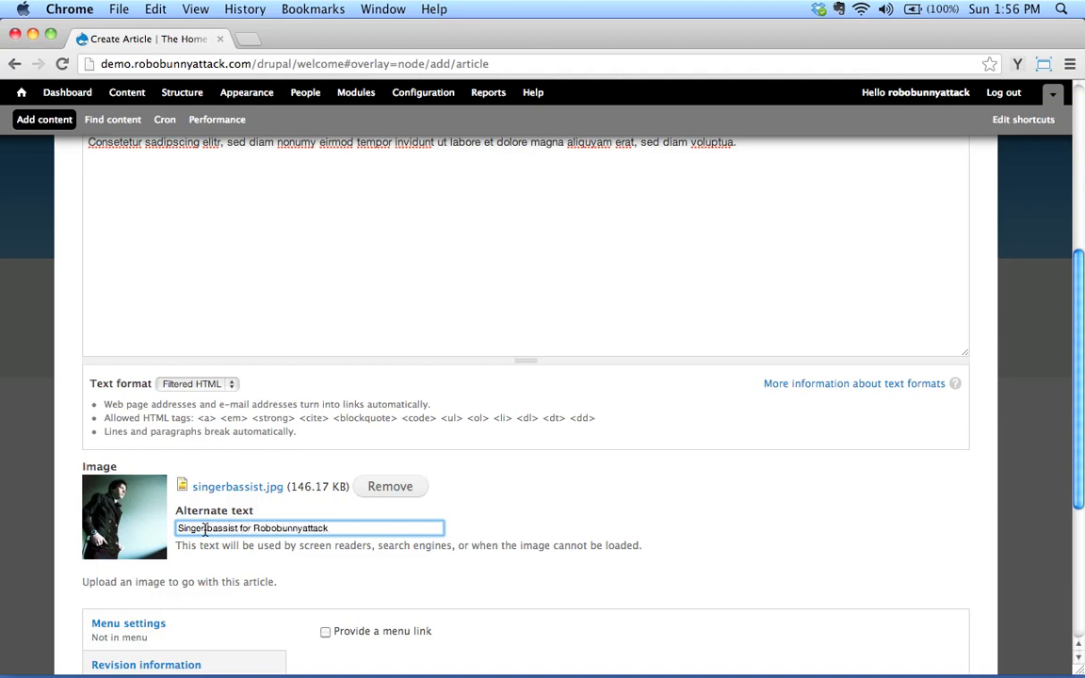
{"action": "scroll", "coordinate": [563, 500], "scroll_direction": "down", "scroll_amount": 2}
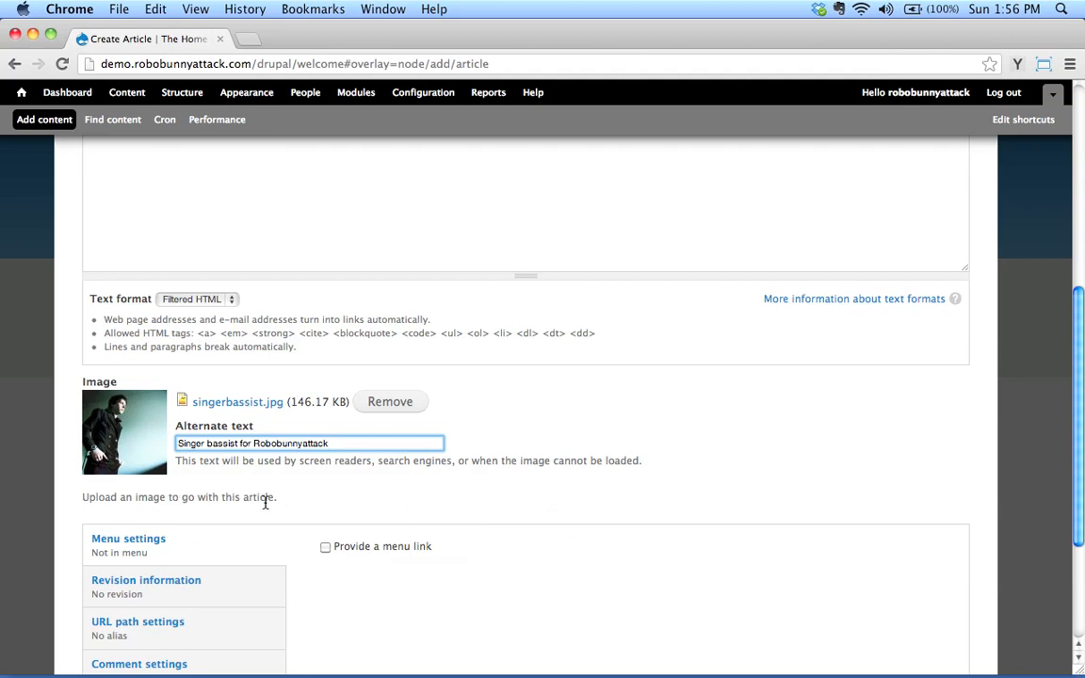
{"action": "scroll", "coordinate": [267, 564], "scroll_direction": "down", "scroll_amount": 5}
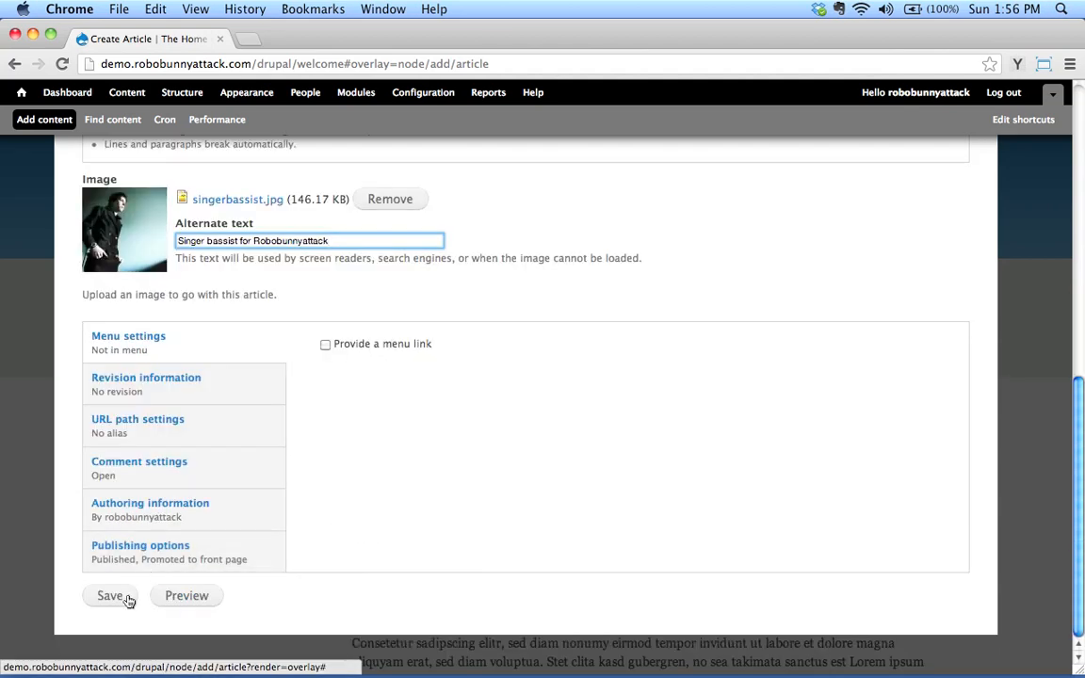
{"action": "left_click", "coordinate": [111, 595]}
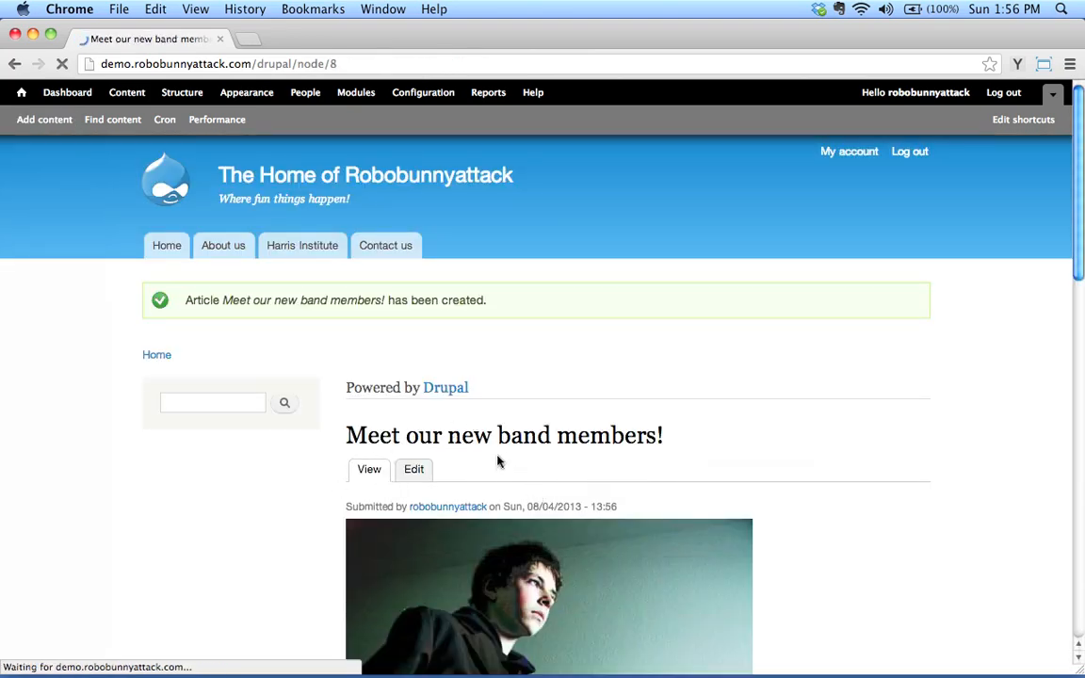
Look over the published article, examining its photo, body text, tags and comment form.
{"action": "scroll", "coordinate": [575, 453], "scroll_direction": "down", "scroll_amount": 5}
{"action": "scroll", "coordinate": [574, 453], "scroll_direction": "down", "scroll_amount": 5}
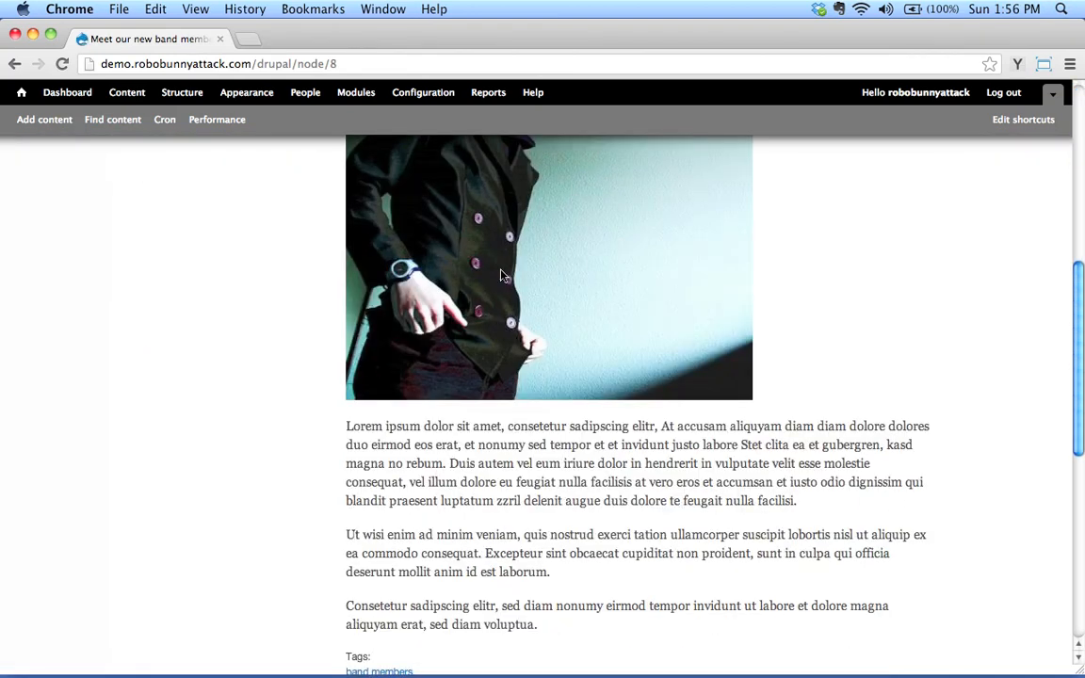
{"action": "scroll", "coordinate": [503, 273], "scroll_direction": "up", "scroll_amount": 10}
{"action": "scroll", "coordinate": [640, 459], "scroll_direction": "down", "scroll_amount": 12}
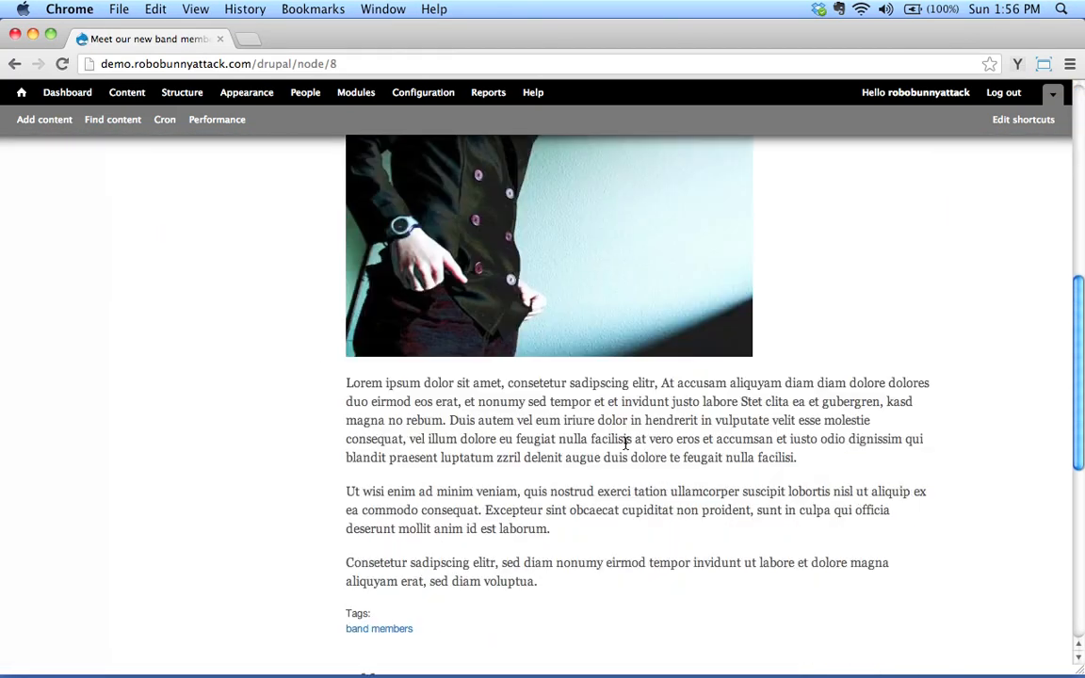
{"action": "scroll", "coordinate": [624, 441], "scroll_direction": "up", "scroll_amount": 10}
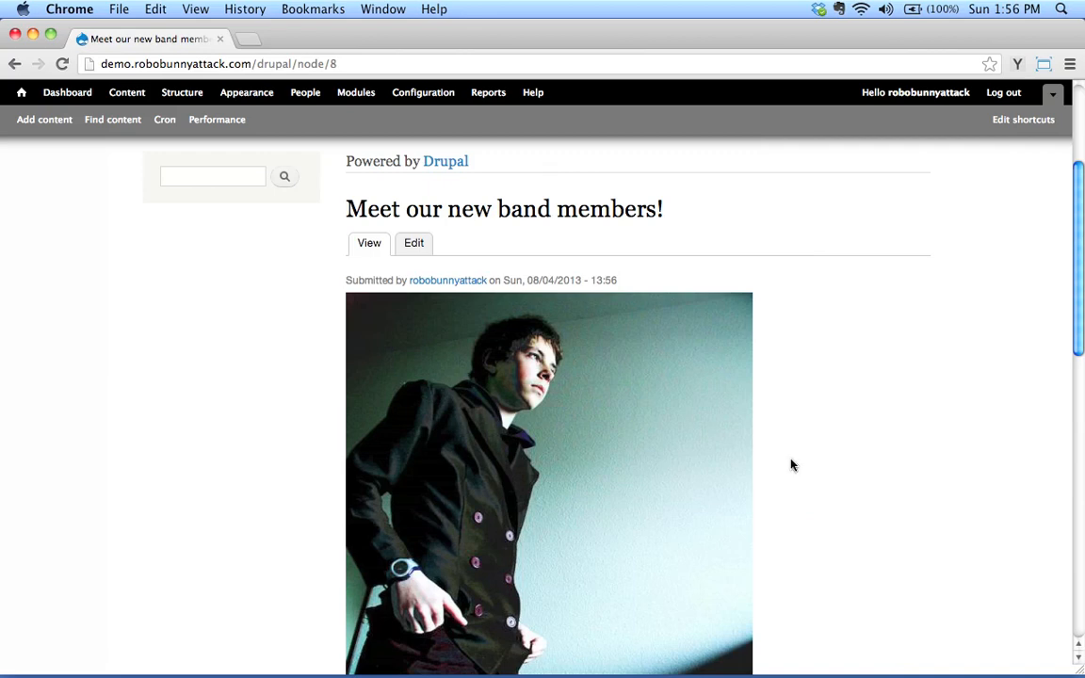
{"action": "scroll", "coordinate": [791, 464], "scroll_direction": "down", "scroll_amount": 8}
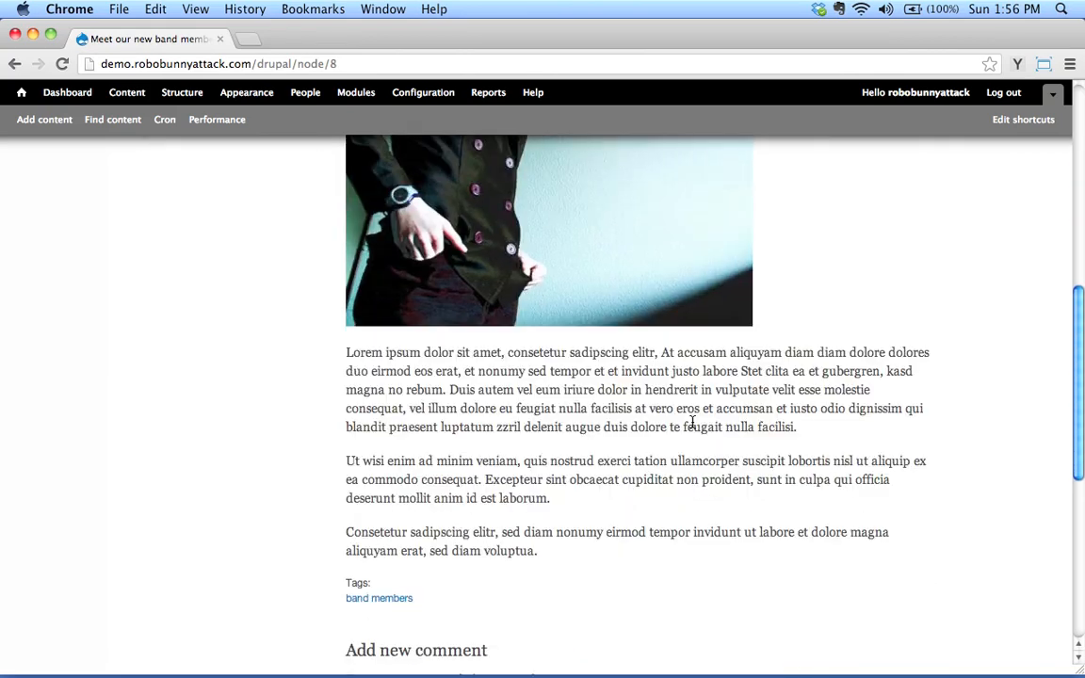
{"action": "scroll", "coordinate": [589, 426], "scroll_direction": "down", "scroll_amount": 5}
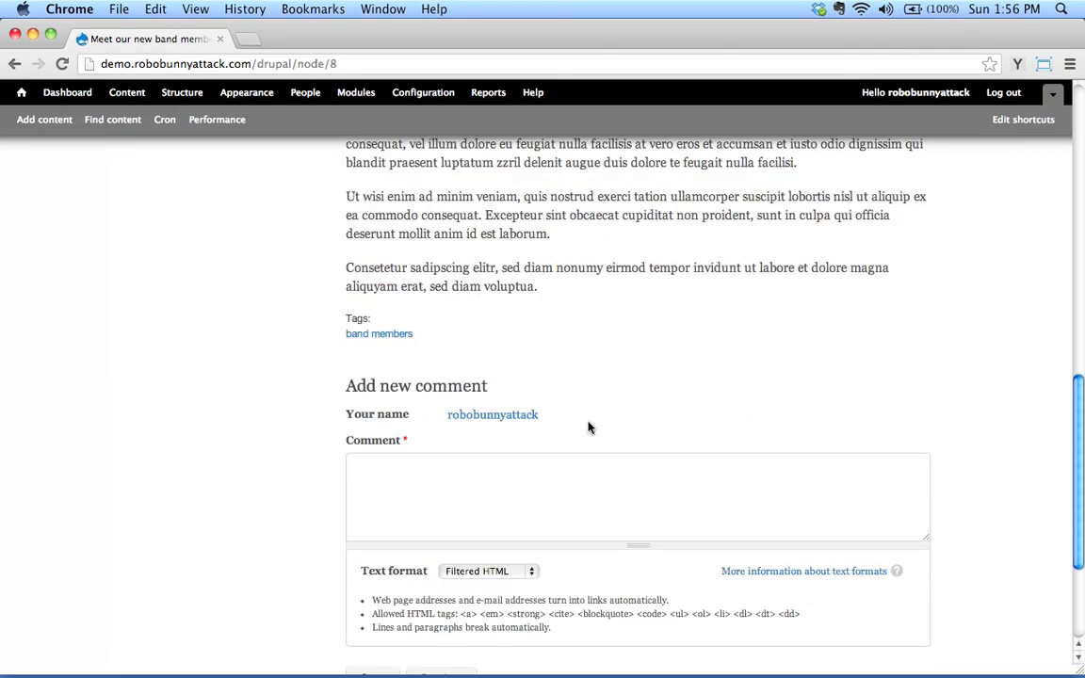
{"action": "scroll", "coordinate": [588, 426], "scroll_direction": "up", "scroll_amount": 15}
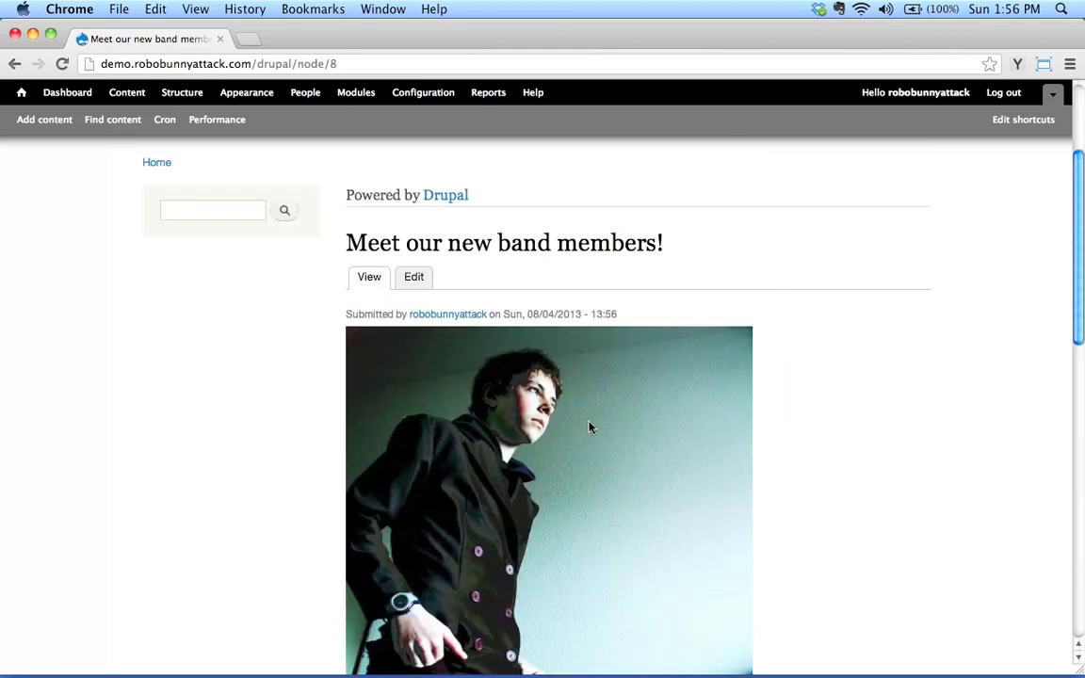
Open the band members article for editing and review its title, tags, body, image field and settings.
{"action": "left_click", "coordinate": [416, 276]}
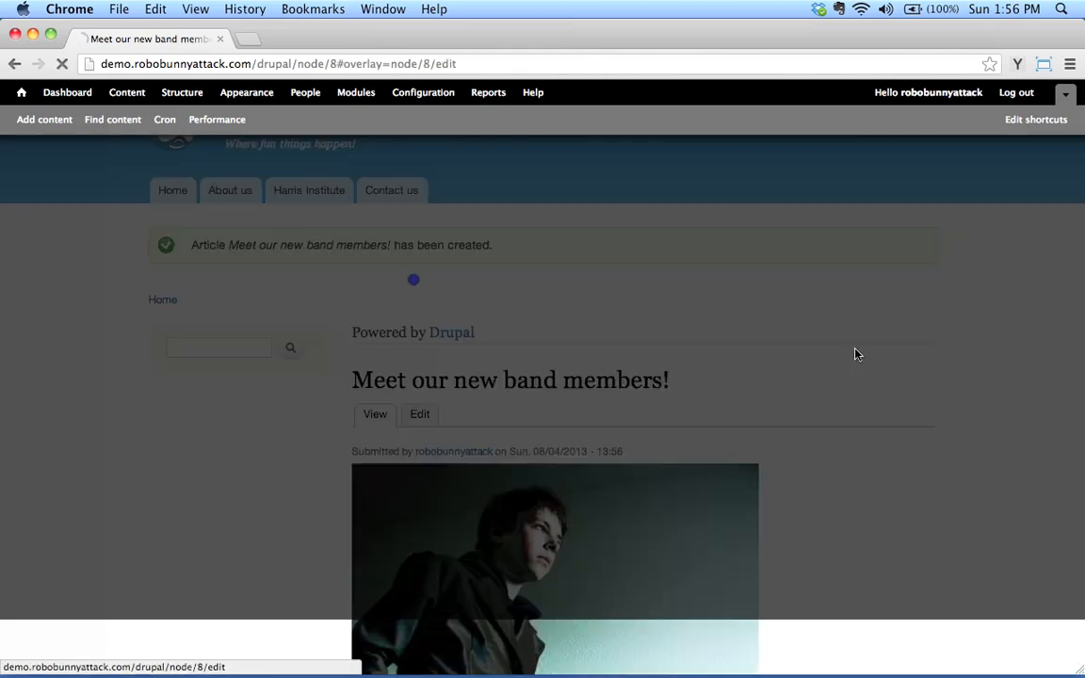
{"action": "scroll", "coordinate": [562, 446], "scroll_direction": "down", "scroll_amount": 8}
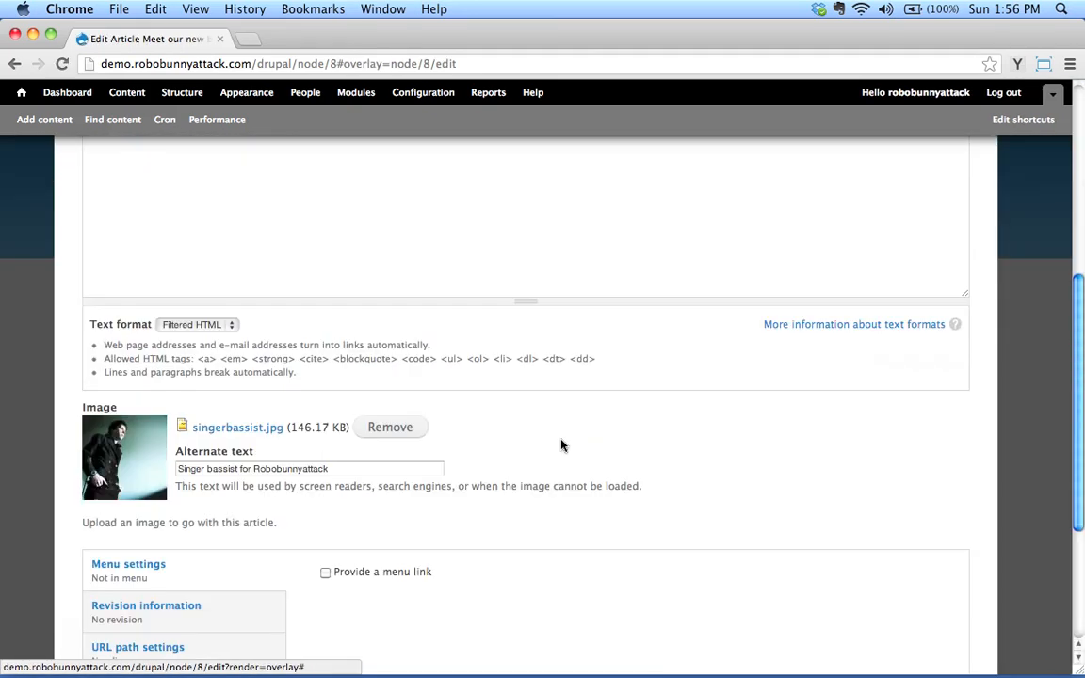
{"action": "scroll", "coordinate": [561, 446], "scroll_direction": "down", "scroll_amount": 3}
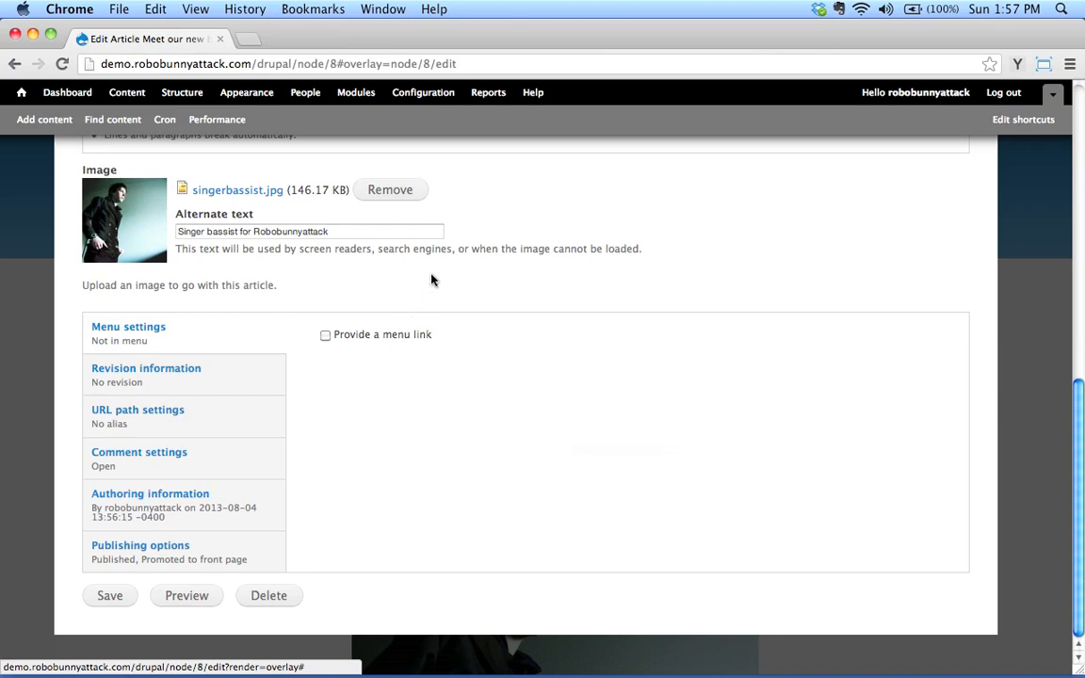
{"action": "scroll", "coordinate": [432, 282], "scroll_direction": "up", "scroll_amount": 15}
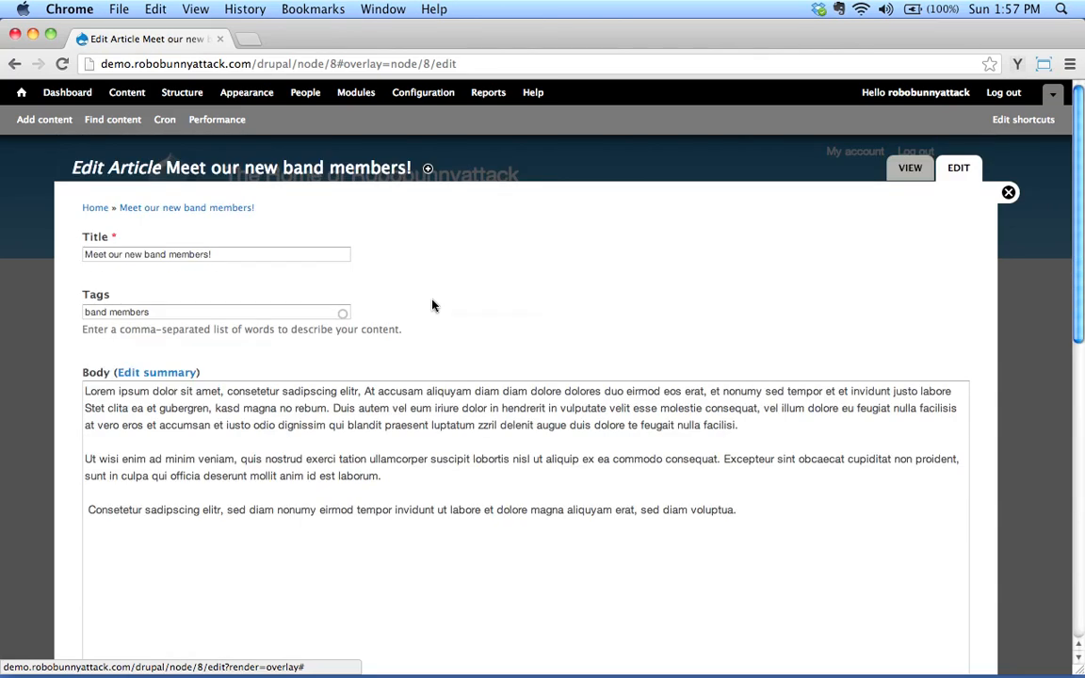
{"action": "scroll", "coordinate": [516, 346], "scroll_direction": "down", "scroll_amount": 6}
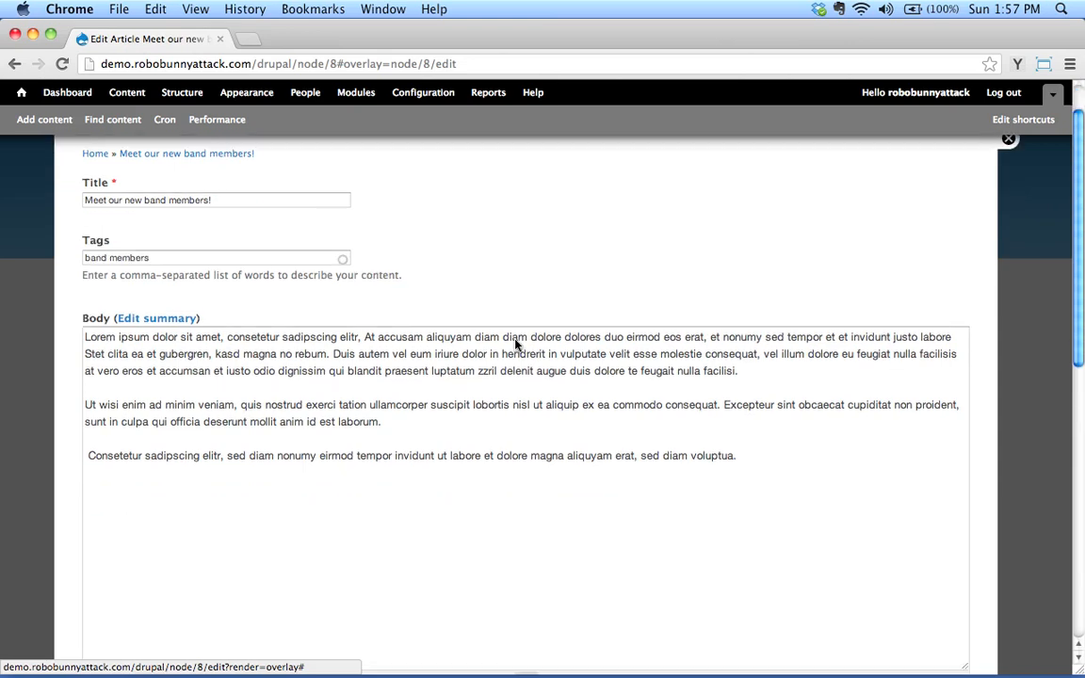
{"action": "scroll", "coordinate": [225, 367], "scroll_direction": "up", "scroll_amount": 6}
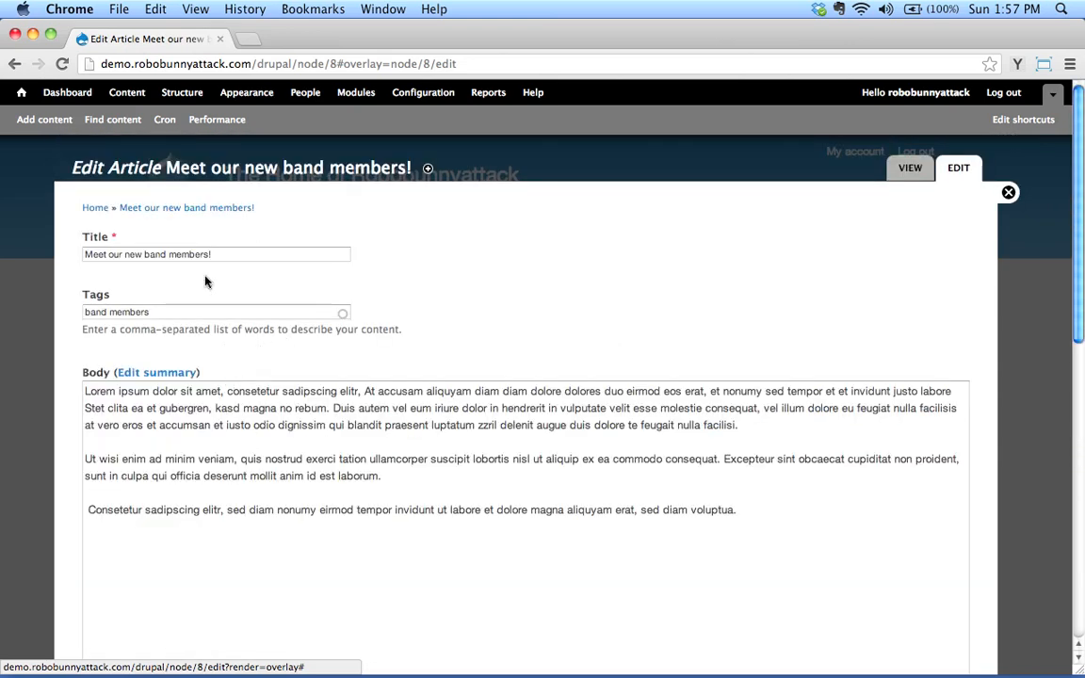
{"action": "scroll", "coordinate": [352, 322], "scroll_direction": "down", "scroll_amount": 10}
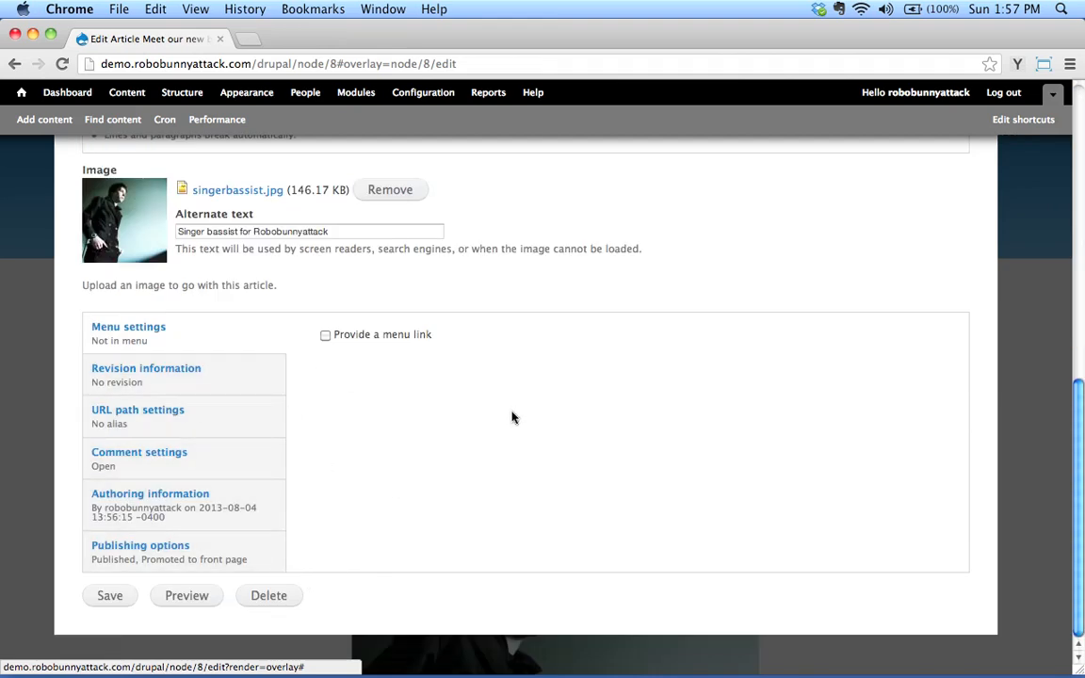
{"action": "scroll", "coordinate": [511, 416], "scroll_direction": "up", "scroll_amount": 10}
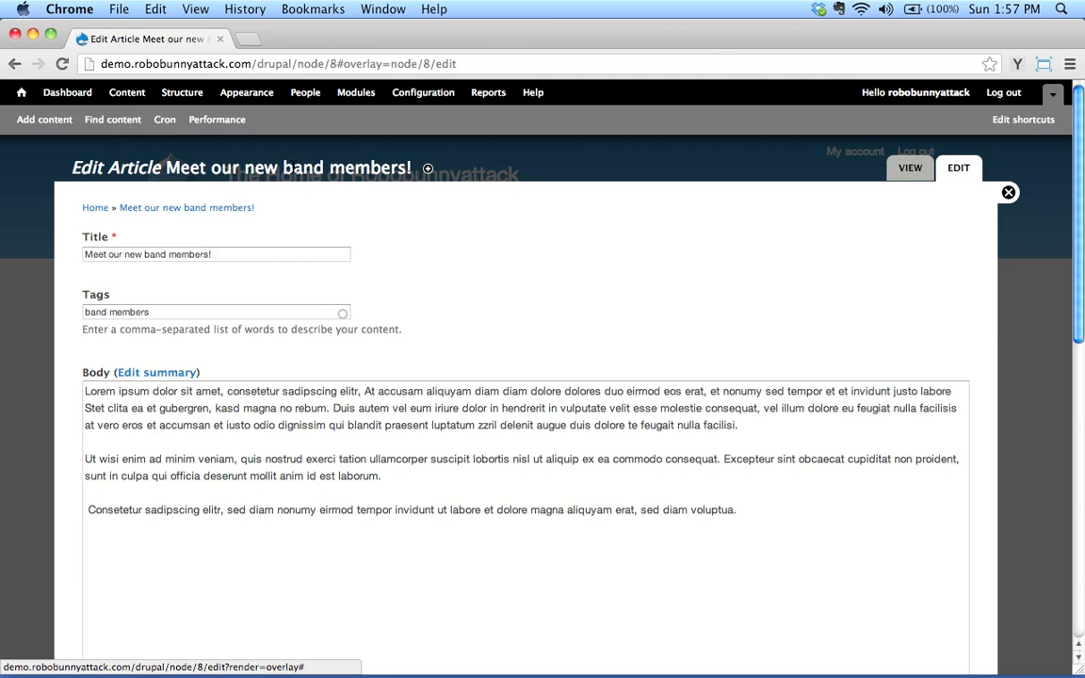
Open the list of content types in the site's structure administration.
{"action": "left_click", "coordinate": [181, 94]}
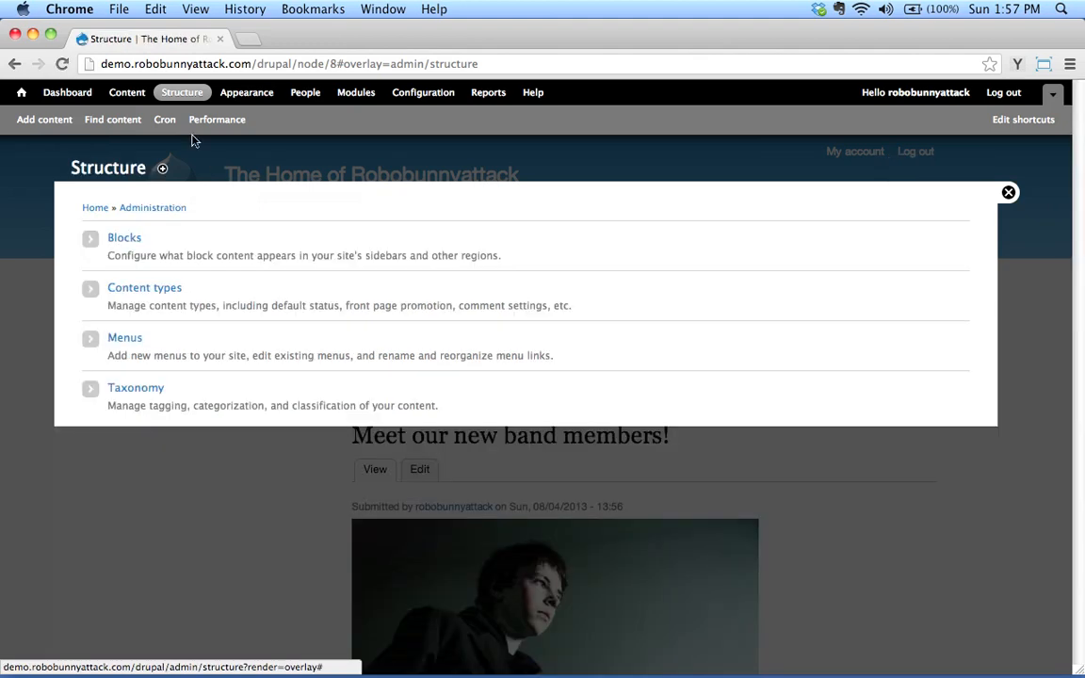
{"action": "left_click", "coordinate": [142, 288]}
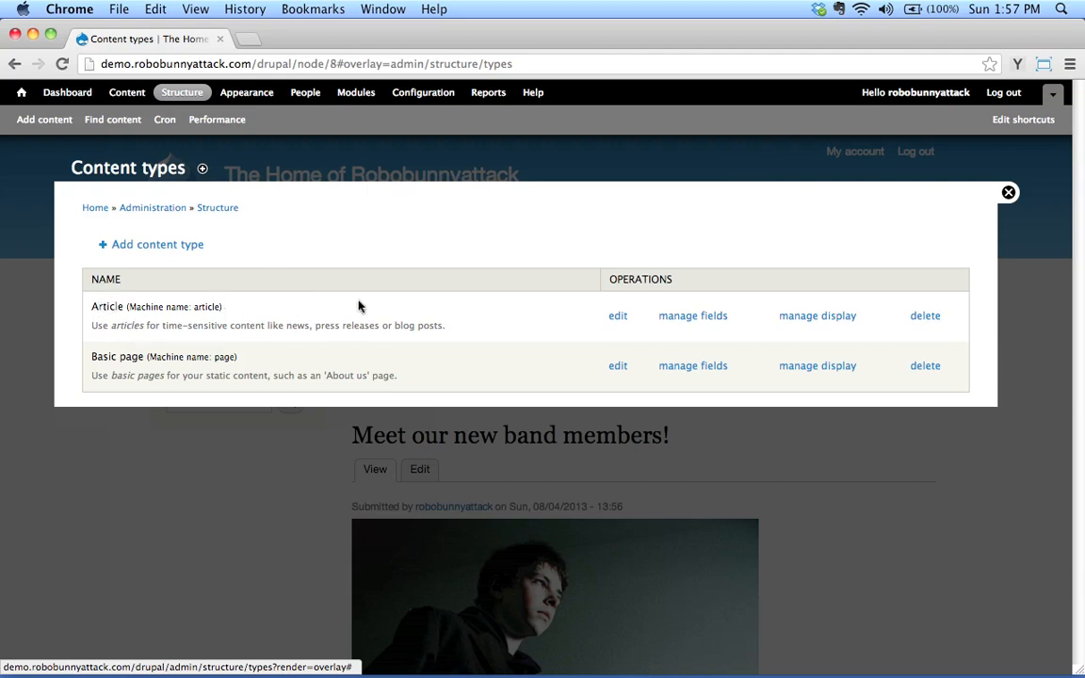
Open the Article content type for editing and review its name, description and comment settings.
{"action": "double_click", "coordinate": [101, 308]}
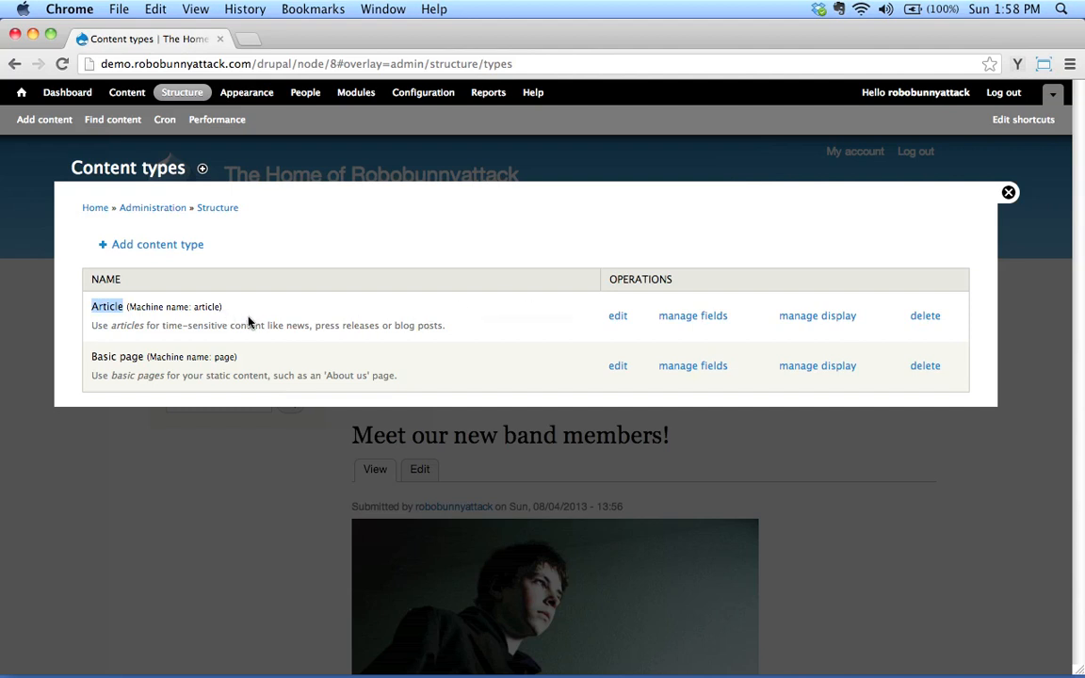
{"action": "left_click", "coordinate": [618, 315]}
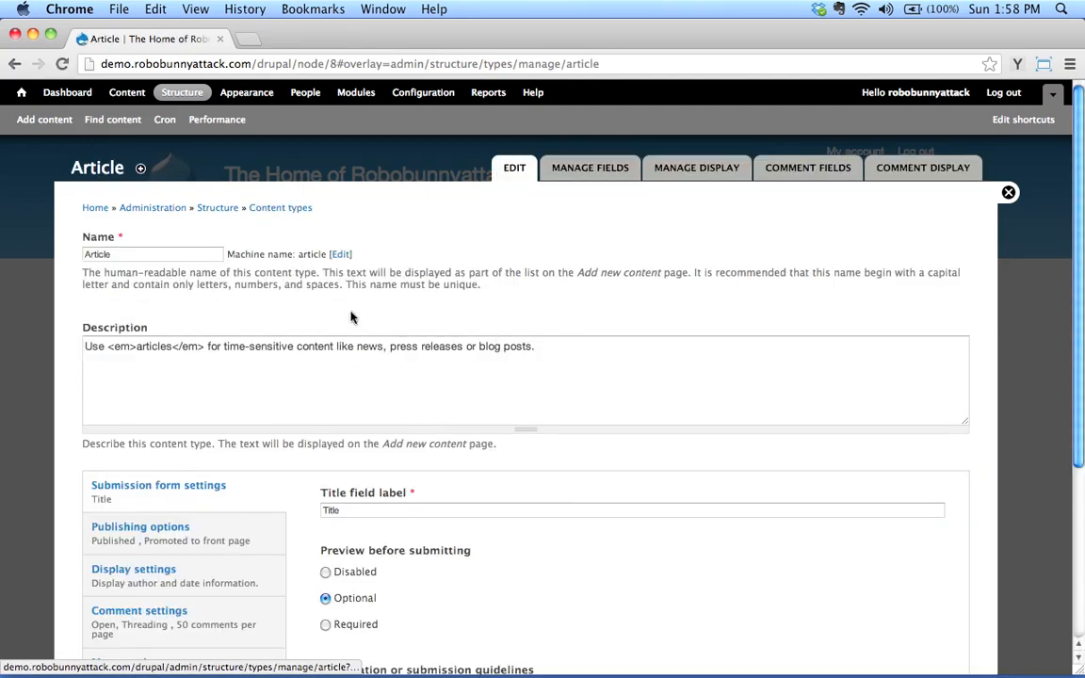
{"action": "scroll", "coordinate": [351, 317], "scroll_direction": "down", "scroll_amount": 3}
{"action": "left_click", "coordinate": [211, 487]}
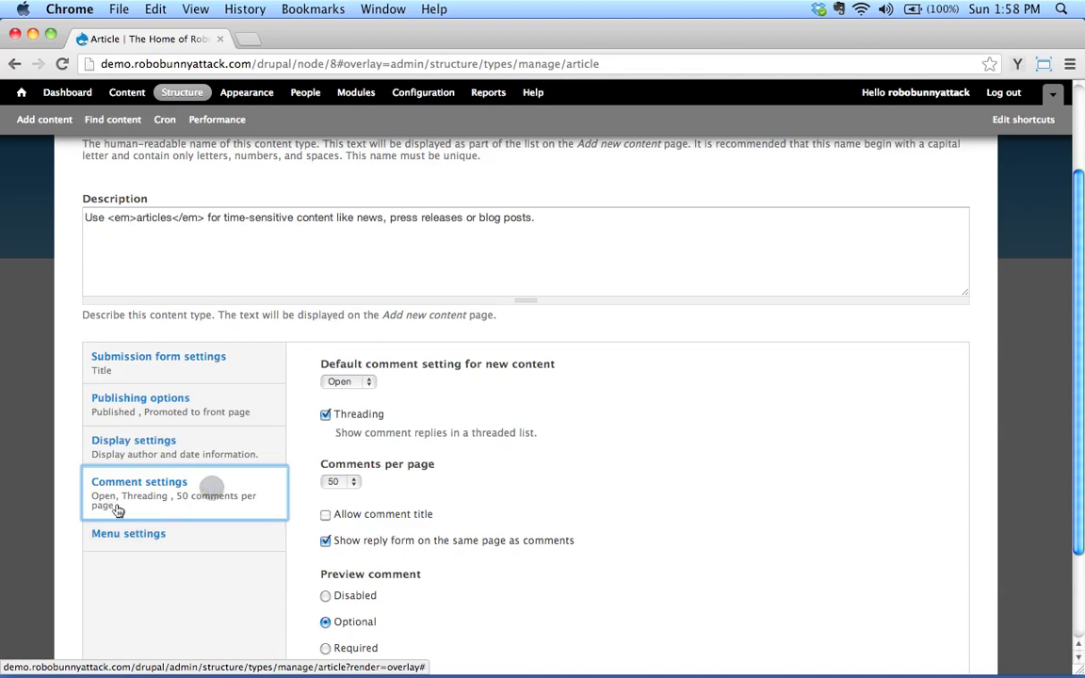
{"action": "scroll", "coordinate": [382, 490], "scroll_direction": "down", "scroll_amount": 3}
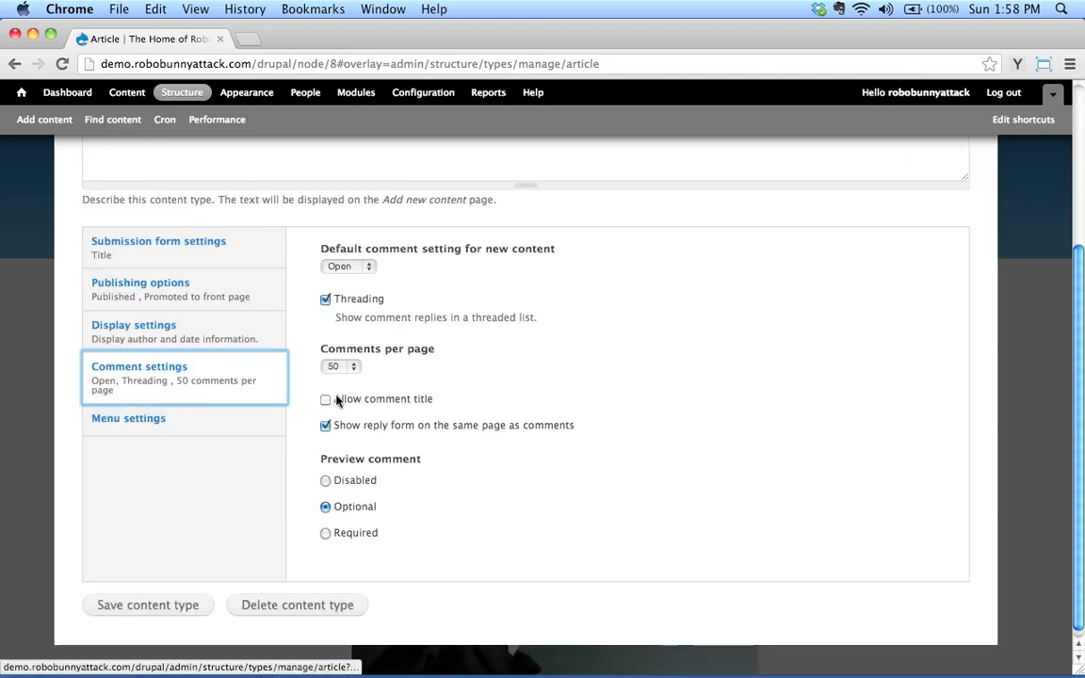
{"action": "scroll", "coordinate": [463, 455], "scroll_direction": "up", "scroll_amount": 6}
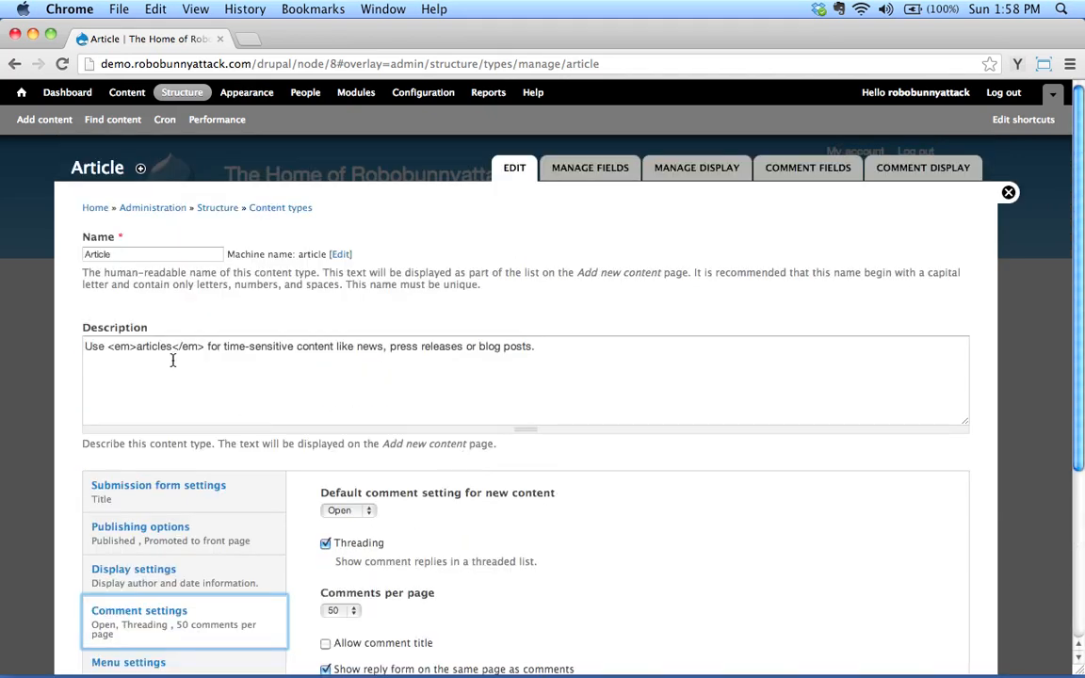
{"action": "scroll", "coordinate": [371, 322], "scroll_direction": "down", "scroll_amount": 7}
{"action": "scroll", "coordinate": [208, 235], "scroll_direction": "up", "scroll_amount": 7}
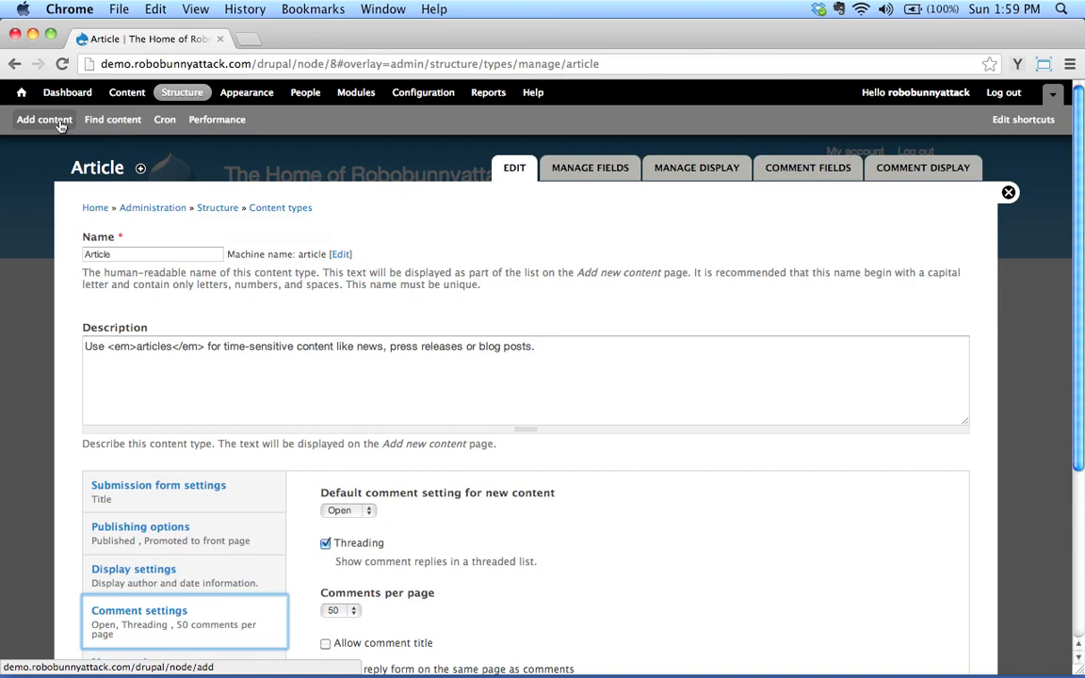
View the Article content type's fields, then reach the same field list again from the site's content types list.
{"action": "left_click", "coordinate": [581, 172]}
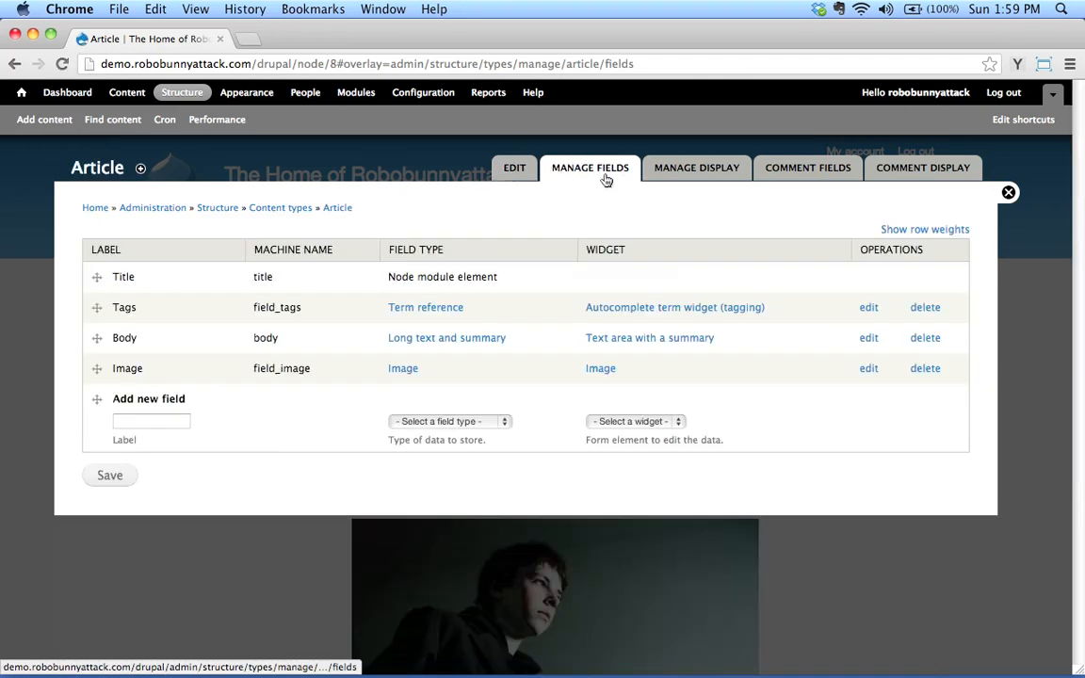
{"action": "left_click", "coordinate": [183, 92]}
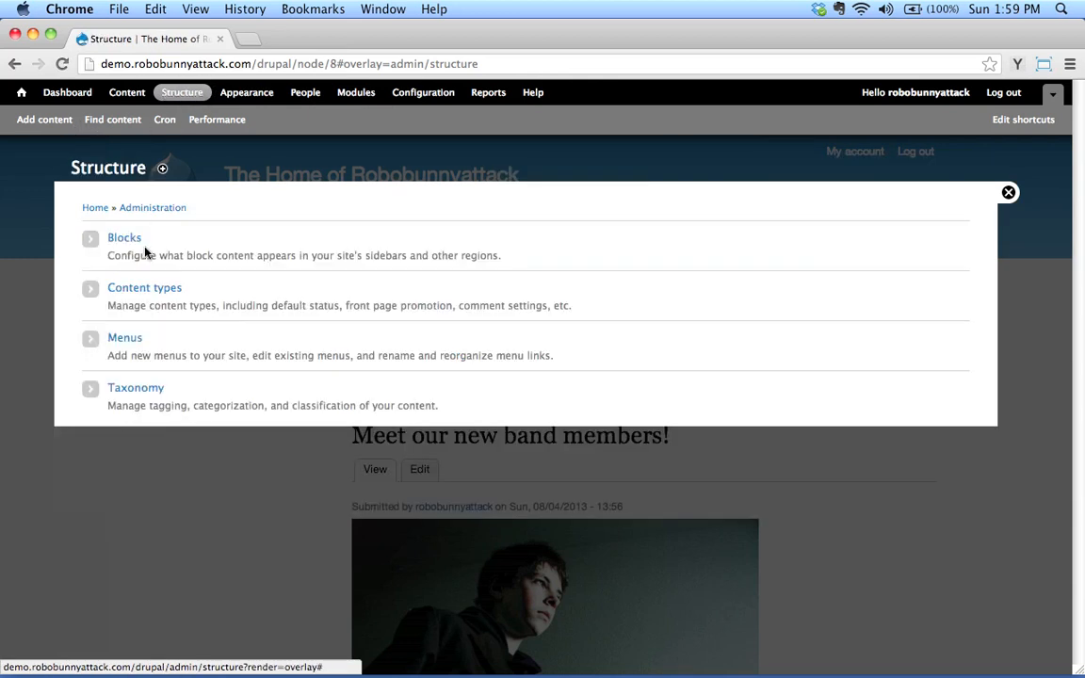
{"action": "left_click", "coordinate": [142, 288]}
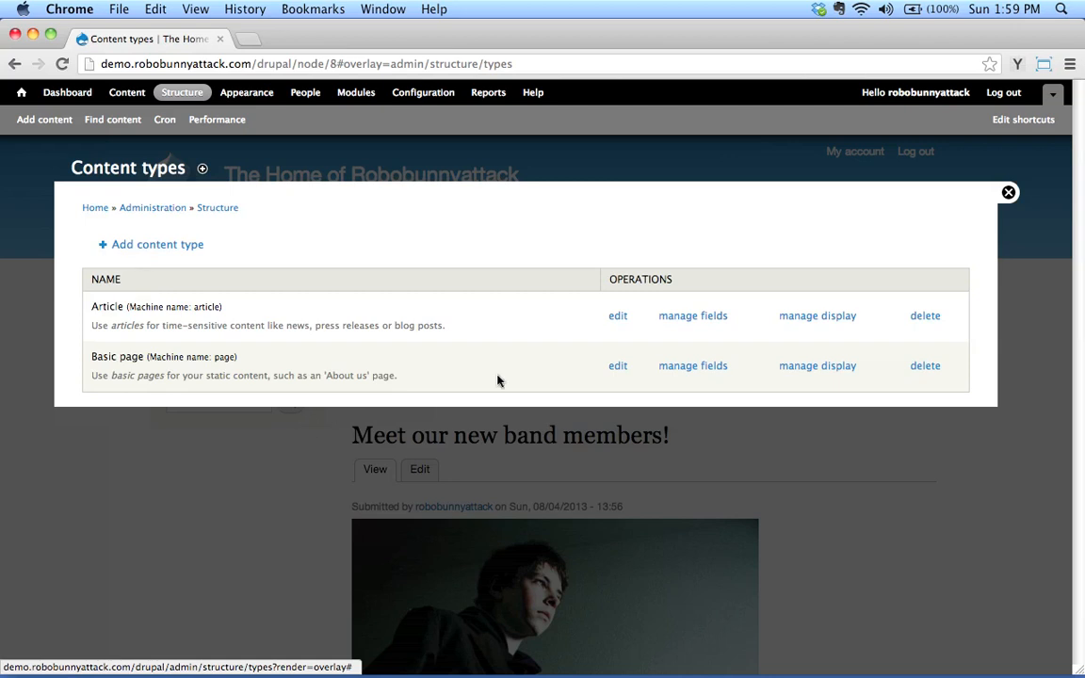
{"action": "left_click", "coordinate": [703, 319]}
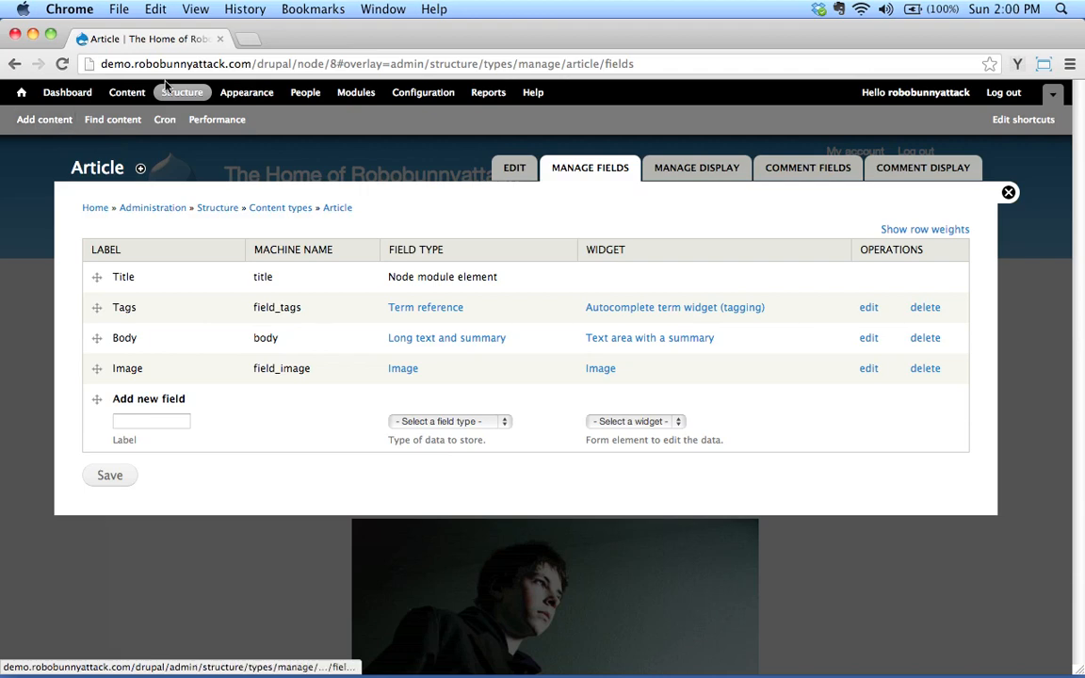
Open the Add content page in a new browser tab and start a blank Article form there.
{"action": "right_click", "coordinate": [56, 117]}
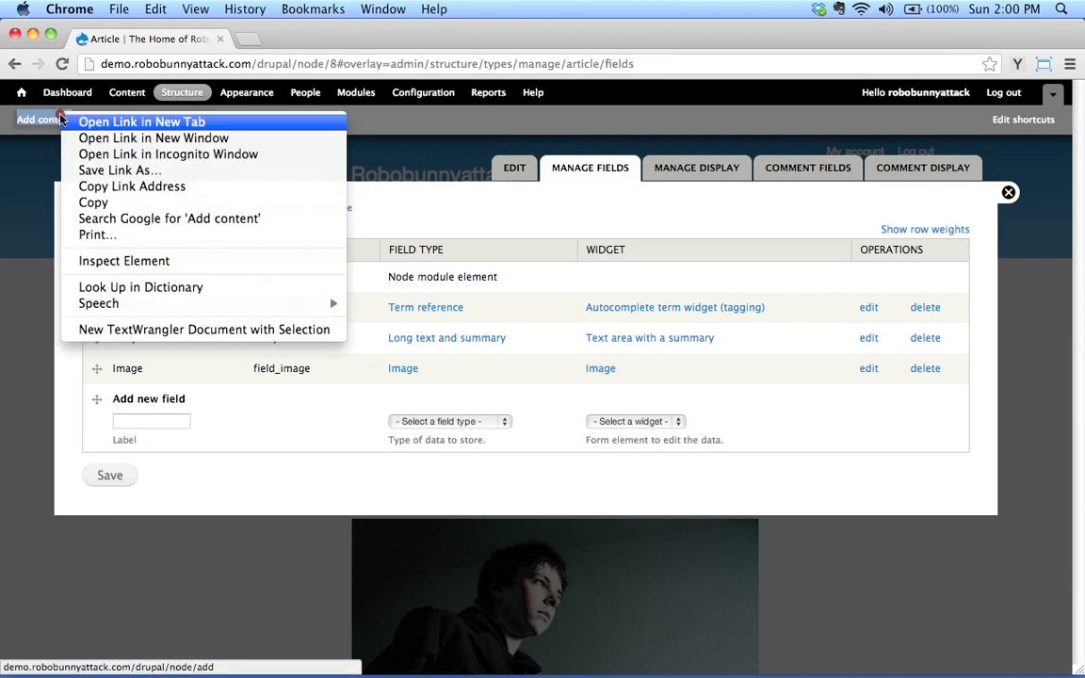
{"action": "left_click", "coordinate": [91, 122]}
{"action": "left_click", "coordinate": [267, 40]}
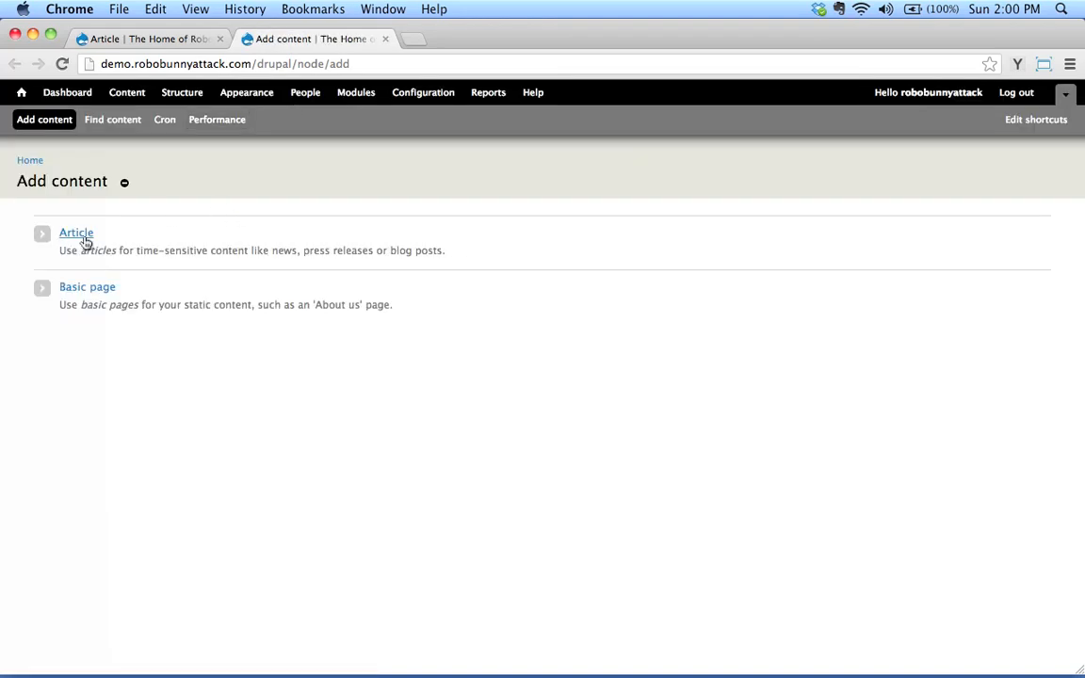
{"action": "left_click", "coordinate": [85, 234]}
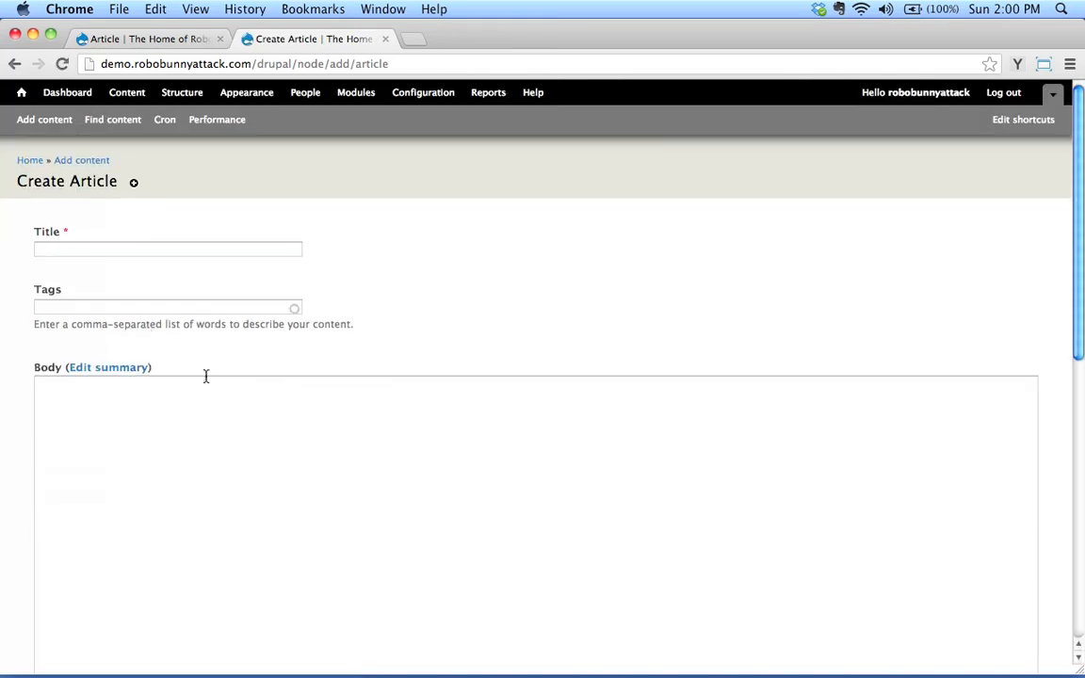
Compare the Title, Tags and Body entries in the Article field list with the inputs on the blank article form.
{"action": "left_click", "coordinate": [168, 36]}
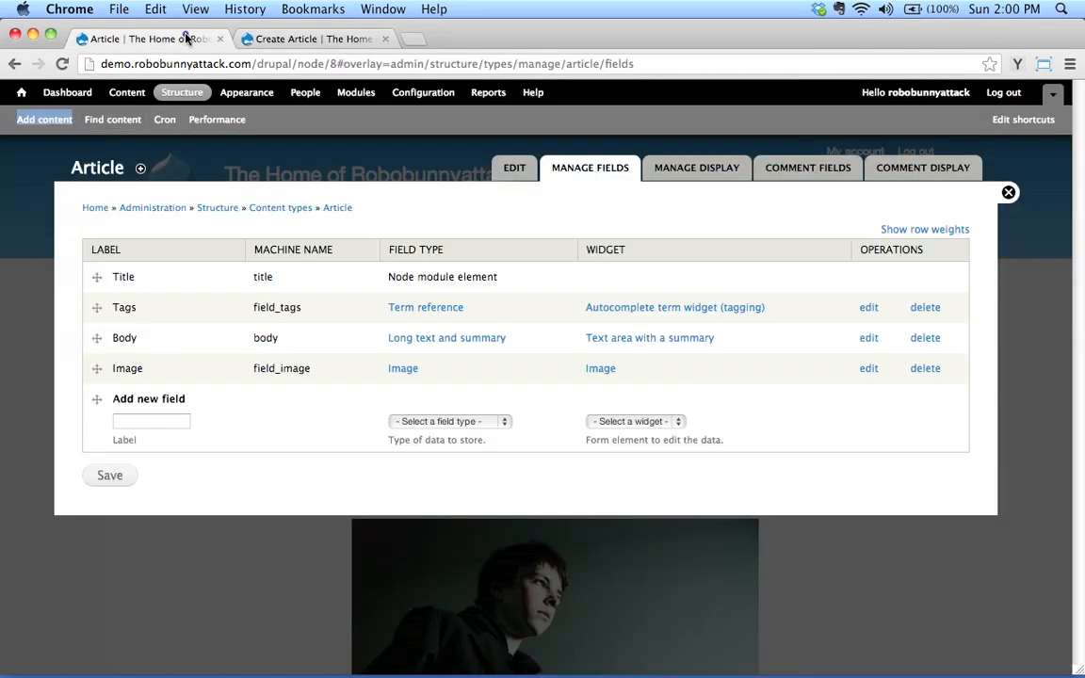
{"action": "left_click", "coordinate": [288, 38]}
{"action": "left_click", "coordinate": [141, 248]}
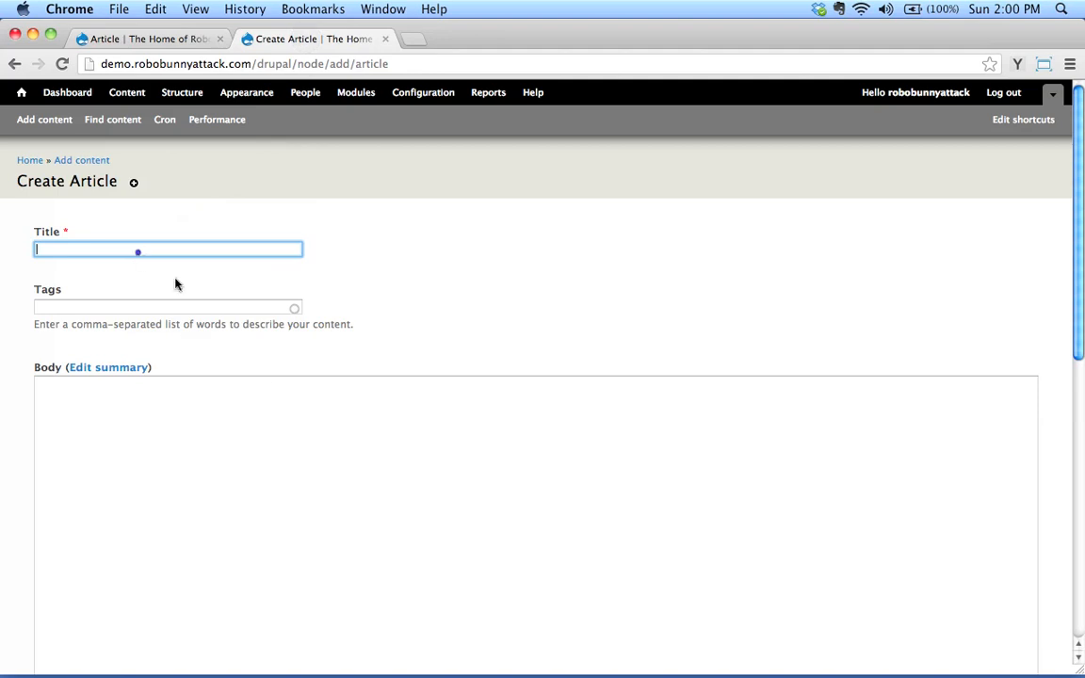
{"action": "left_click", "coordinate": [150, 38]}
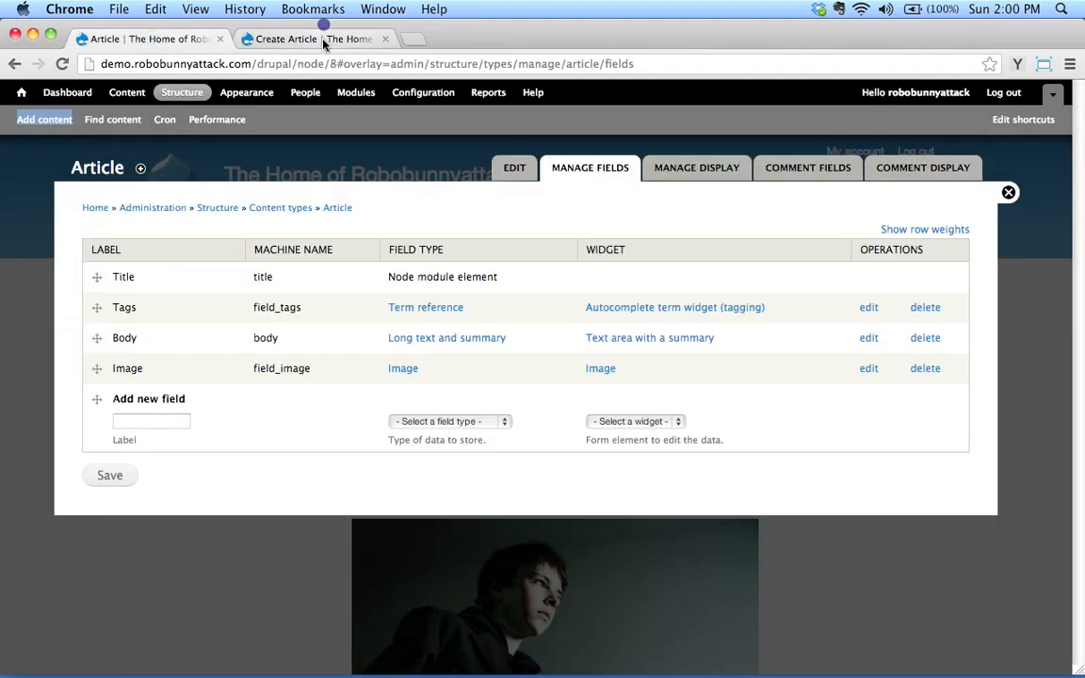
{"action": "left_click", "coordinate": [320, 39]}
{"action": "left_click", "coordinate": [145, 310]}
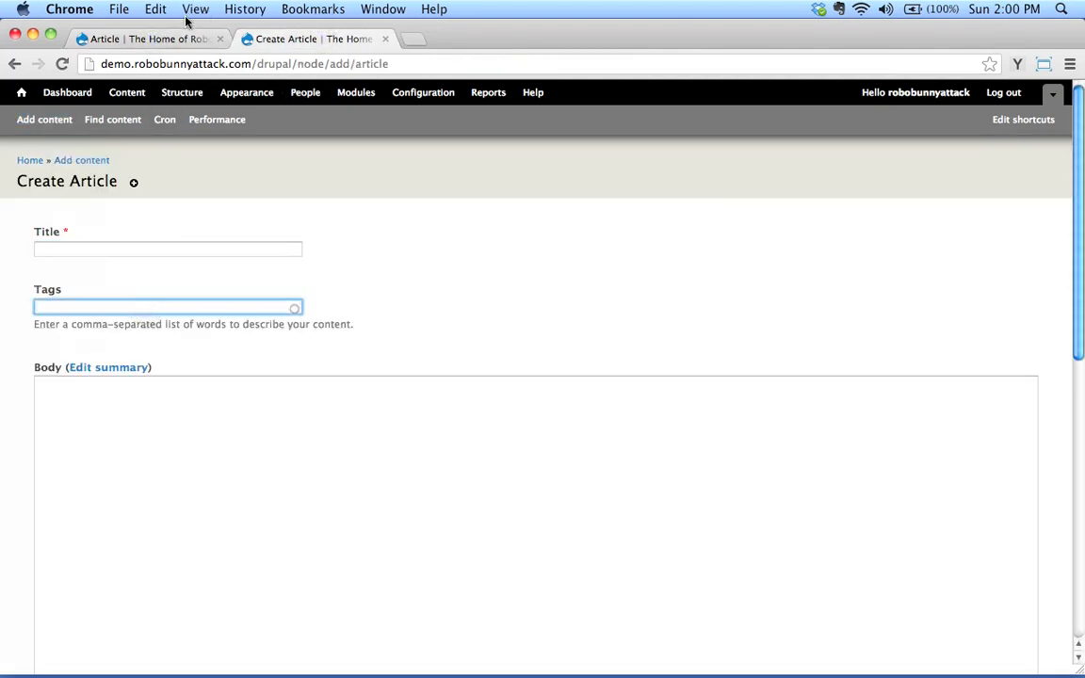
{"action": "left_click", "coordinate": [184, 44]}
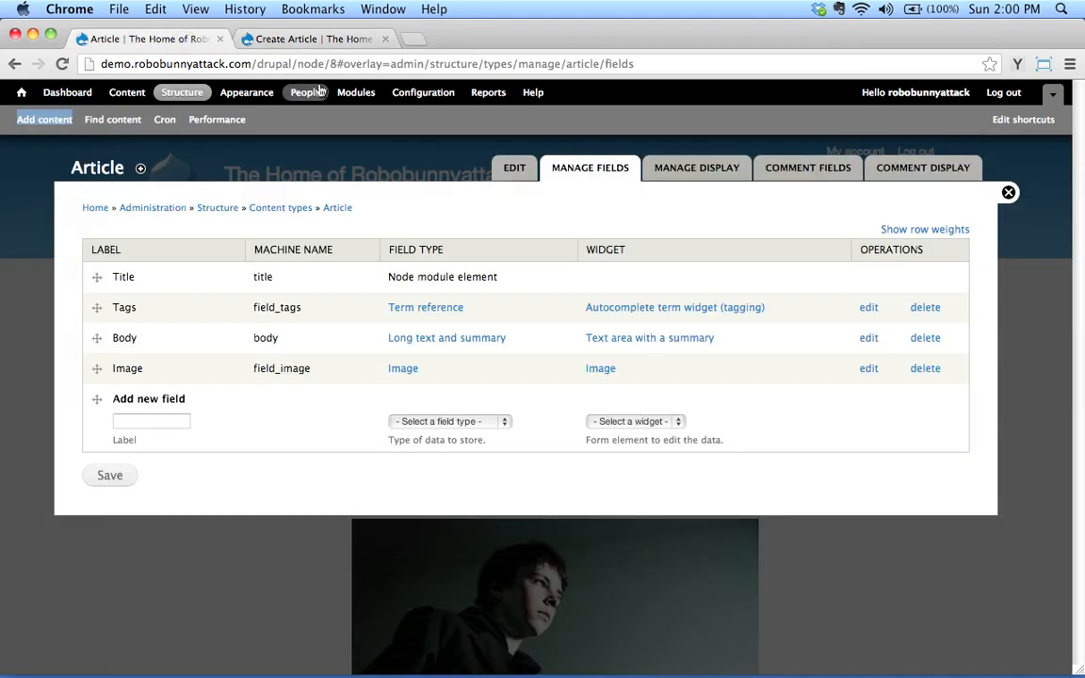
{"action": "left_click", "coordinate": [303, 38]}
{"action": "left_click", "coordinate": [234, 457]}
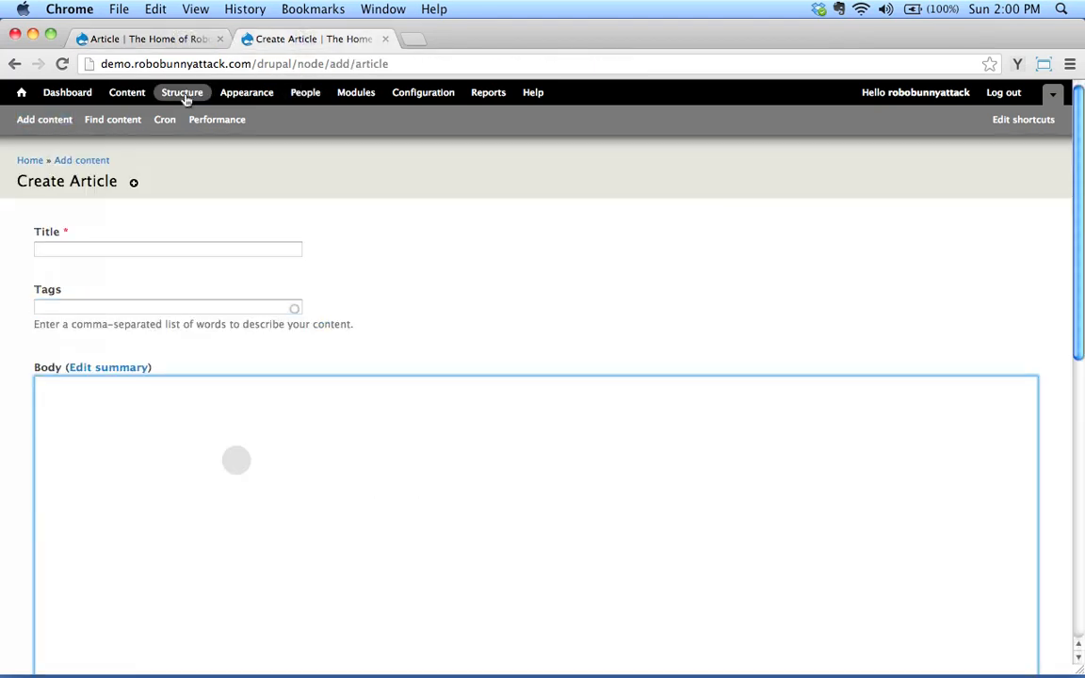
Compare the Image entry in the field list with the form's image upload area, and close the article form's browser tab.
{"action": "left_click", "coordinate": [184, 34]}
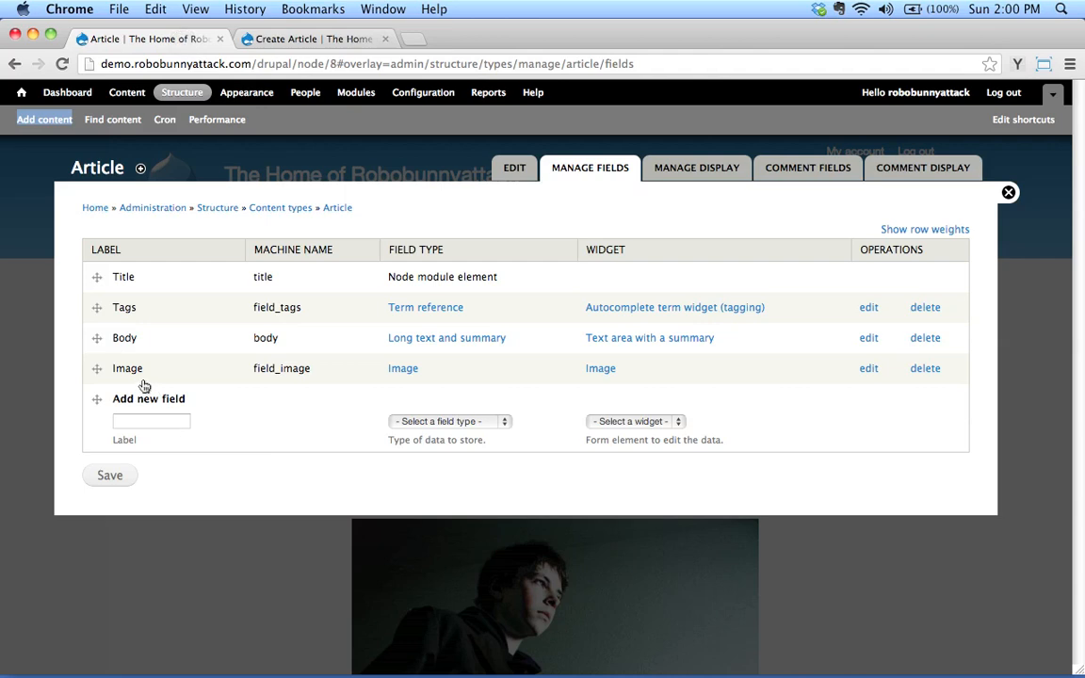
{"action": "left_click", "coordinate": [296, 39]}
{"action": "scroll", "coordinate": [305, 229], "scroll_direction": "down", "scroll_amount": 10}
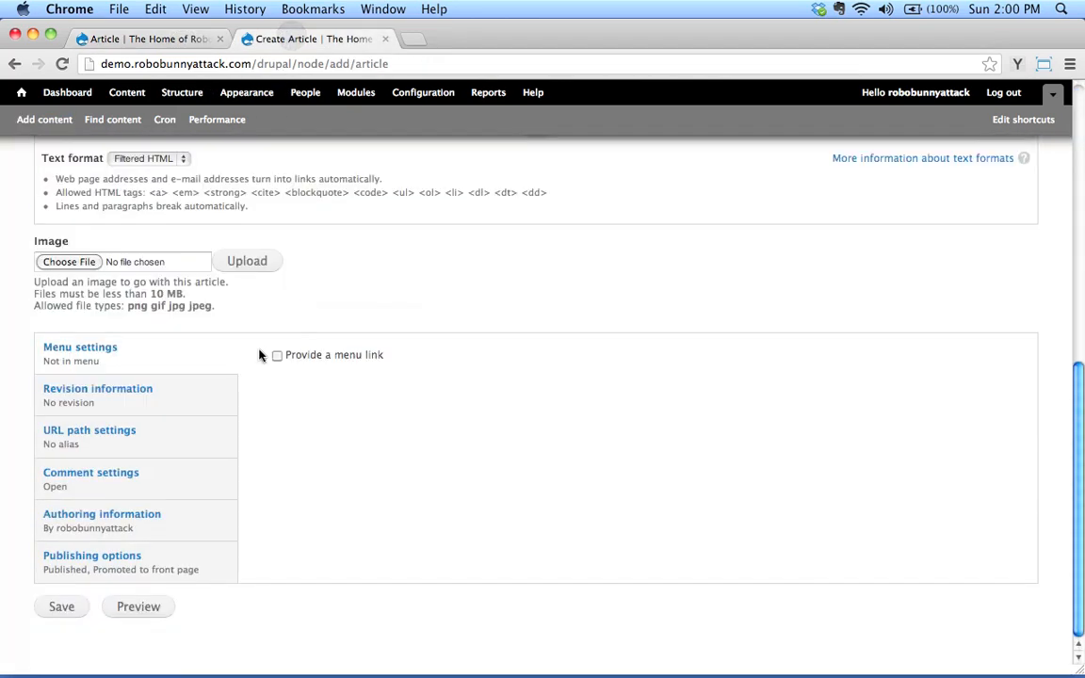
{"action": "scroll", "coordinate": [311, 300], "scroll_direction": "up", "scroll_amount": 10}
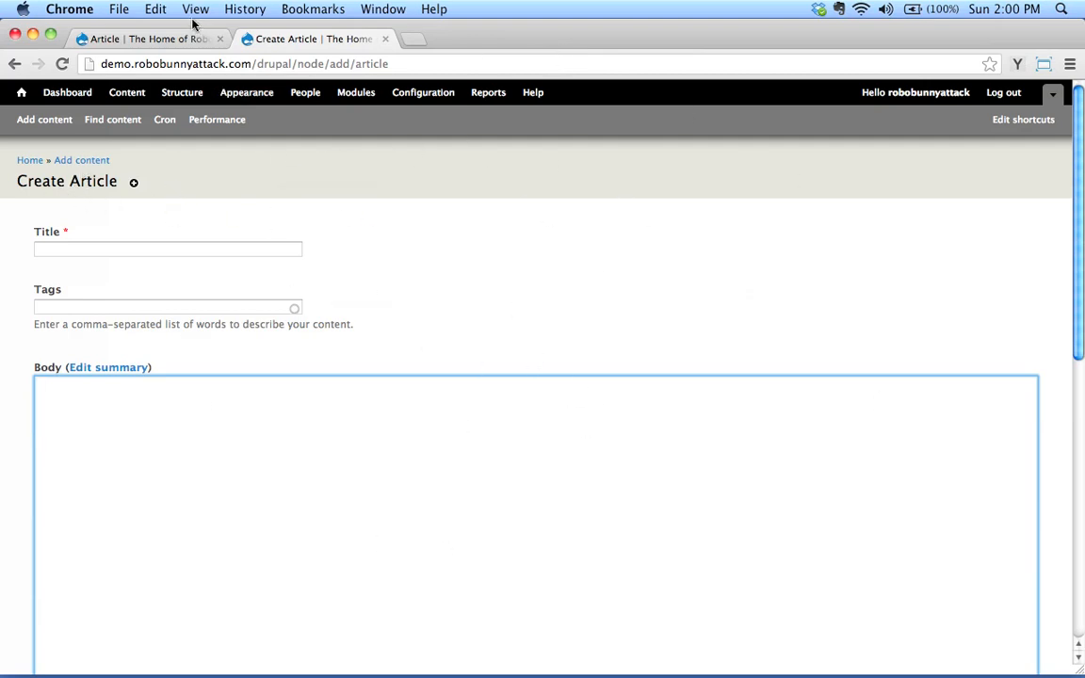
{"action": "left_click", "coordinate": [142, 39]}
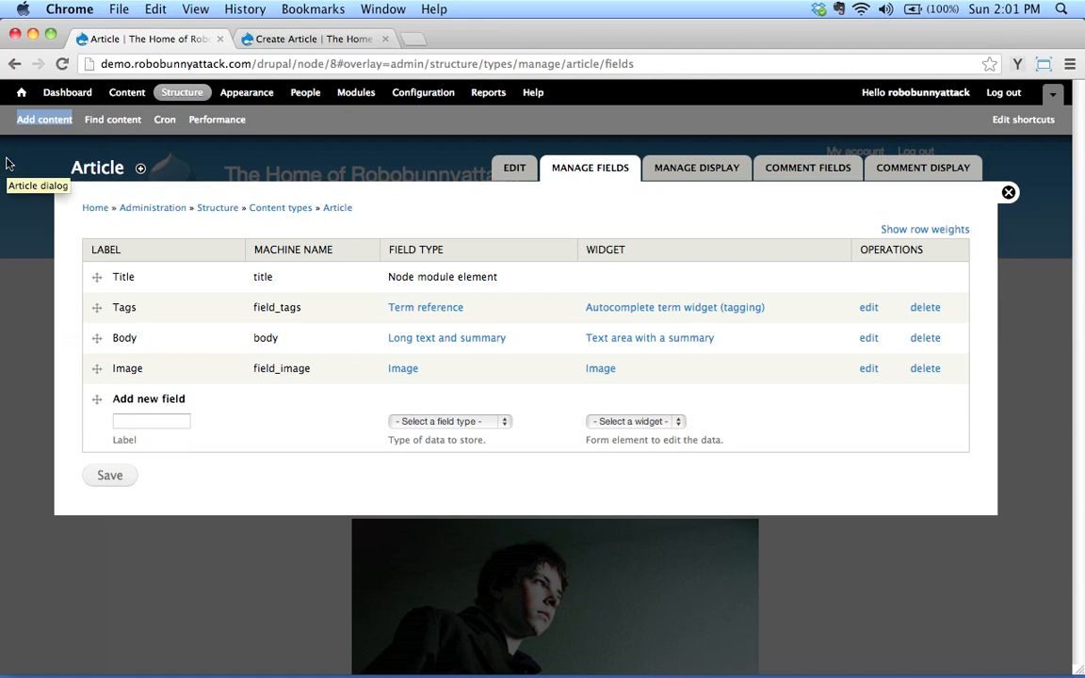
{"action": "left_click", "coordinate": [287, 38]}
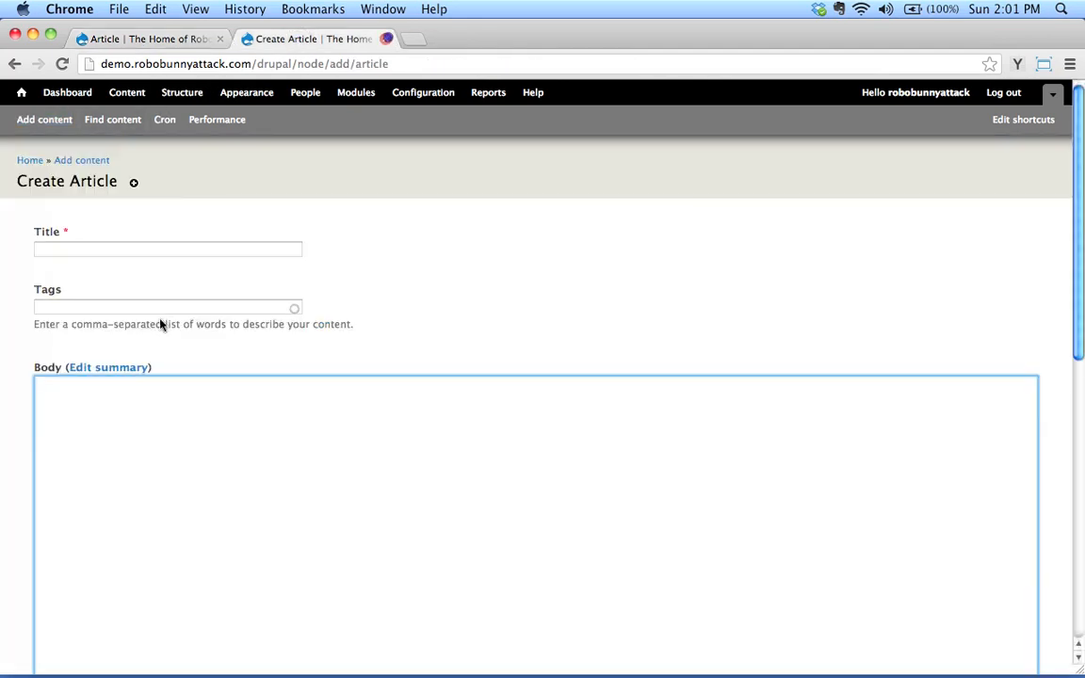
{"action": "key", "text": "super+w"}
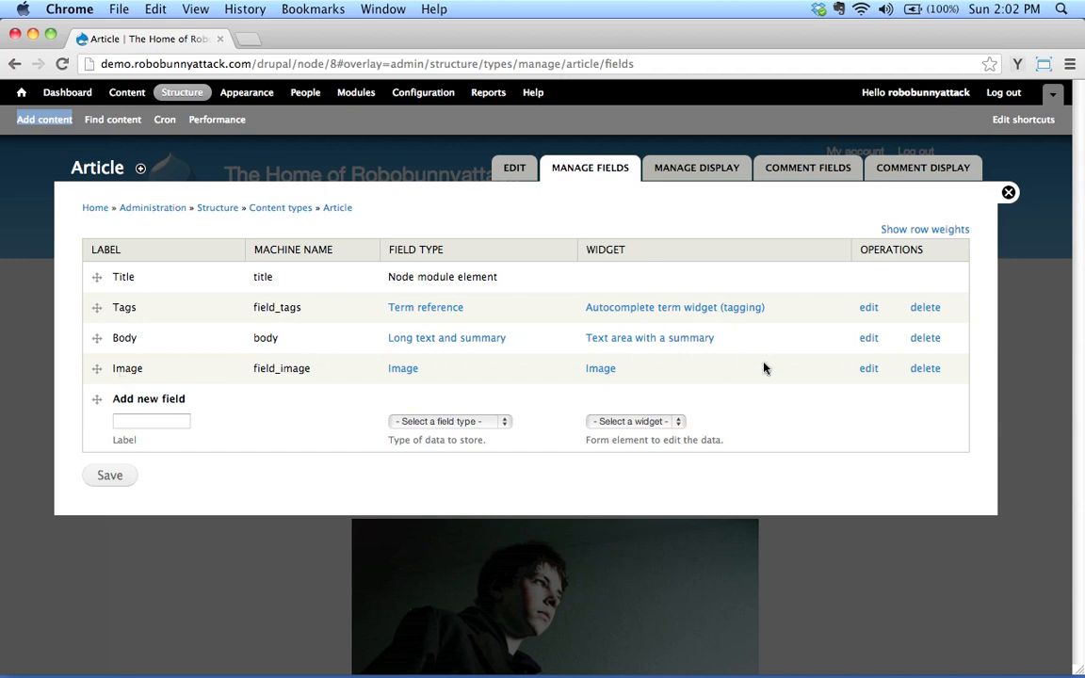
Open the Article type's Image field settings and examine its help text, allowed file extensions, file directory, resolution limits and Alt option.
{"action": "left_click", "coordinate": [864, 370]}
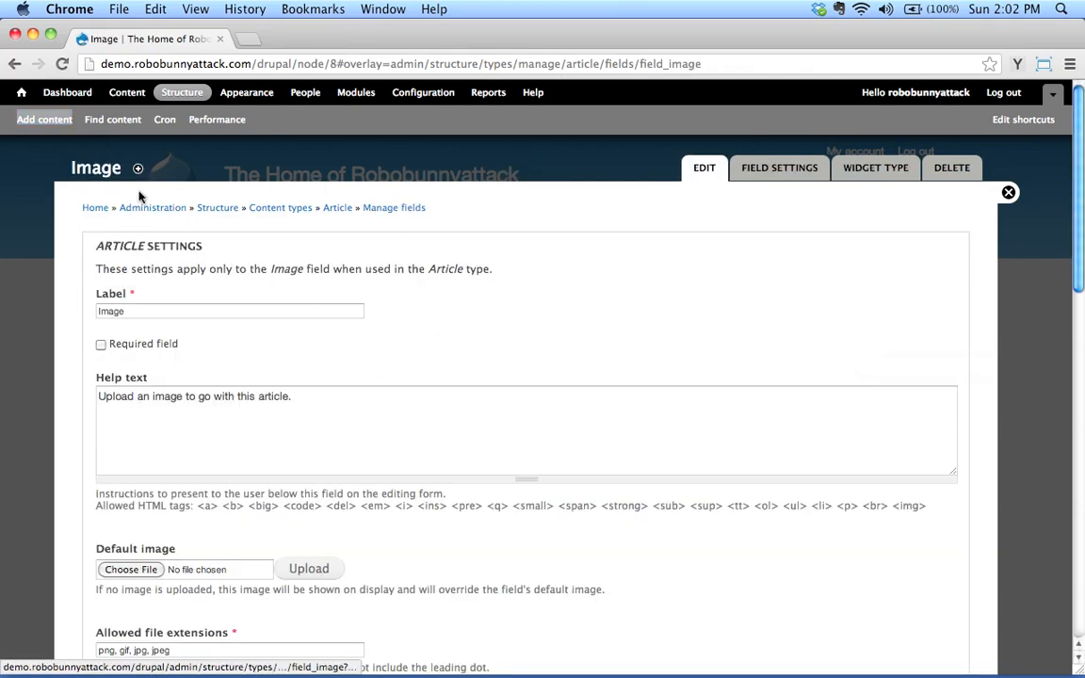
{"action": "scroll", "coordinate": [421, 337], "scroll_direction": "down", "scroll_amount": 2}
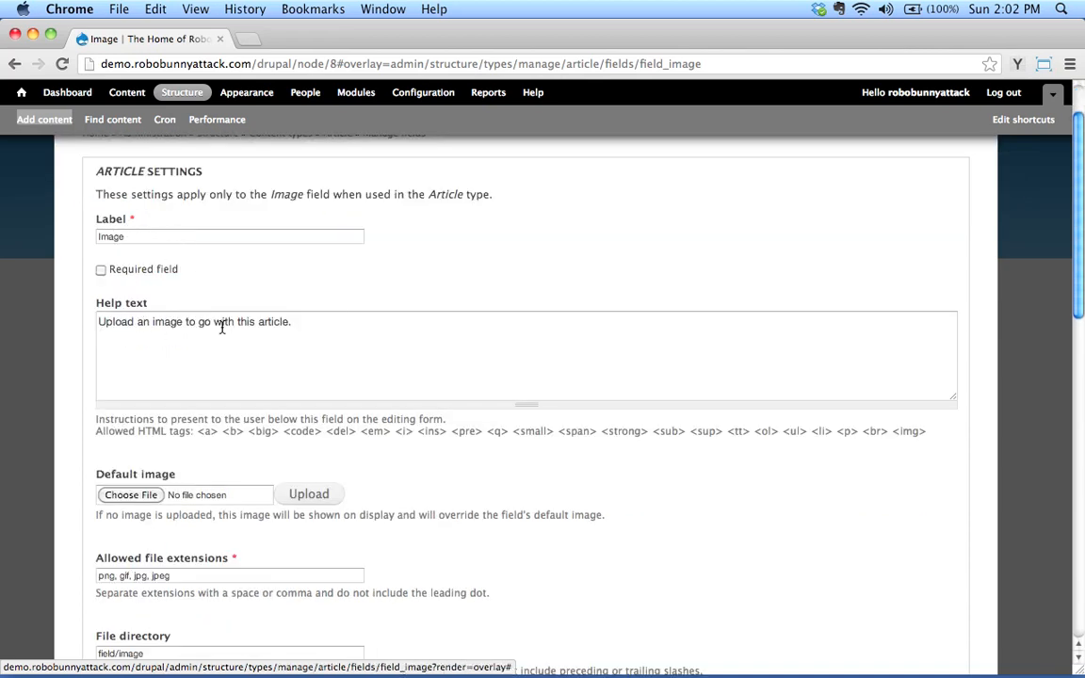
{"action": "left_click", "coordinate": [304, 323]}
{"action": "scroll", "coordinate": [327, 435], "scroll_direction": "down", "scroll_amount": 4}
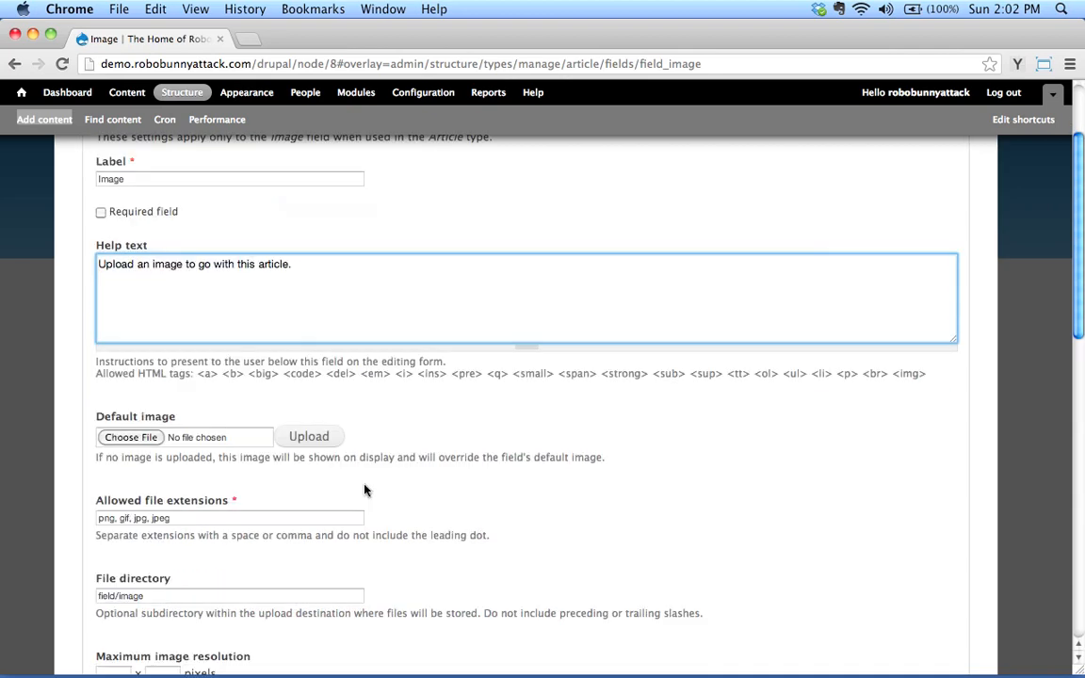
{"action": "left_click", "coordinate": [188, 429]}
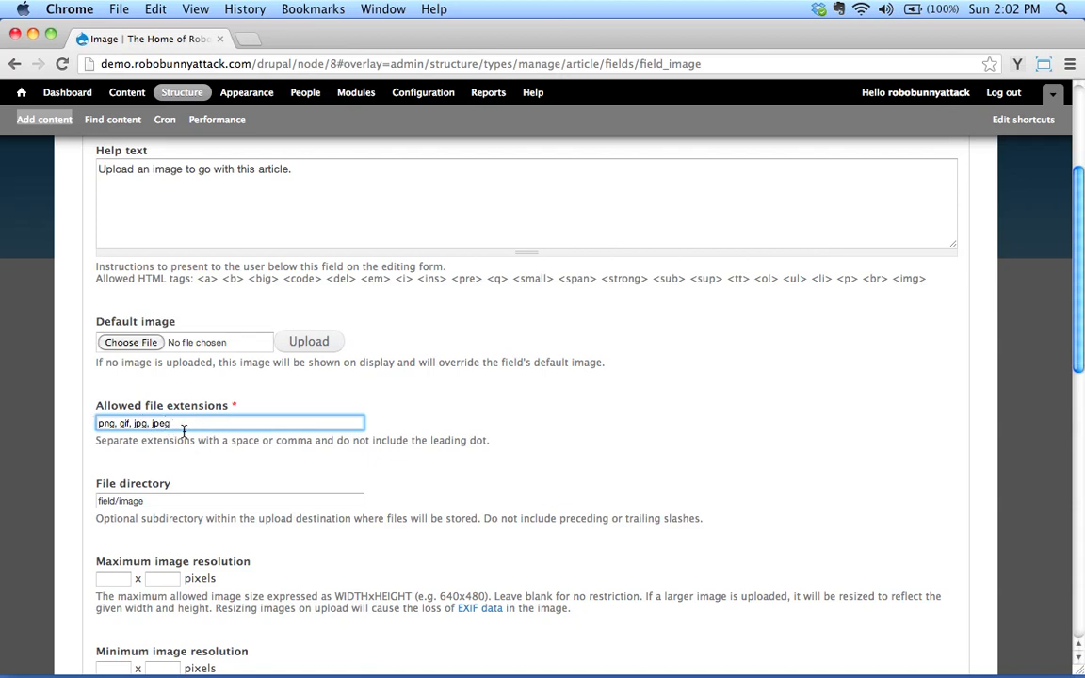
{"action": "scroll", "coordinate": [185, 434], "scroll_direction": "down", "scroll_amount": 2}
{"action": "scroll", "coordinate": [106, 365], "scroll_direction": "down", "scroll_amount": 3}
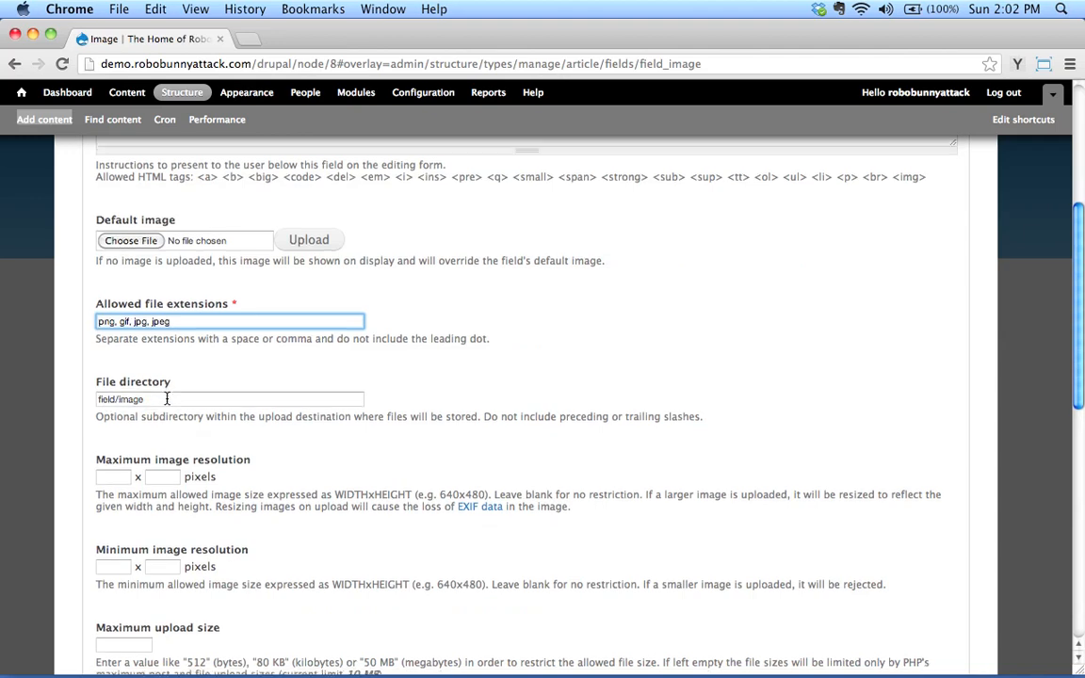
{"action": "scroll", "coordinate": [167, 496], "scroll_direction": "down", "scroll_amount": 6}
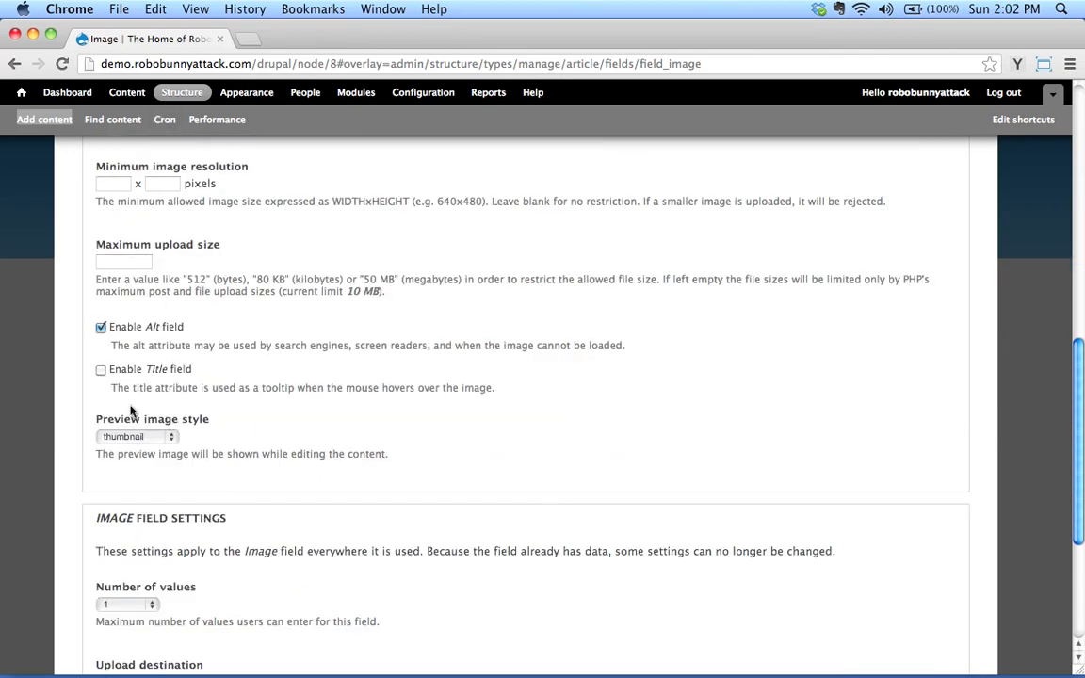
Examine the Image field's global settings, highlighting the Number of values label and its description.
{"action": "scroll", "coordinate": [165, 474], "scroll_direction": "down", "scroll_amount": 3}
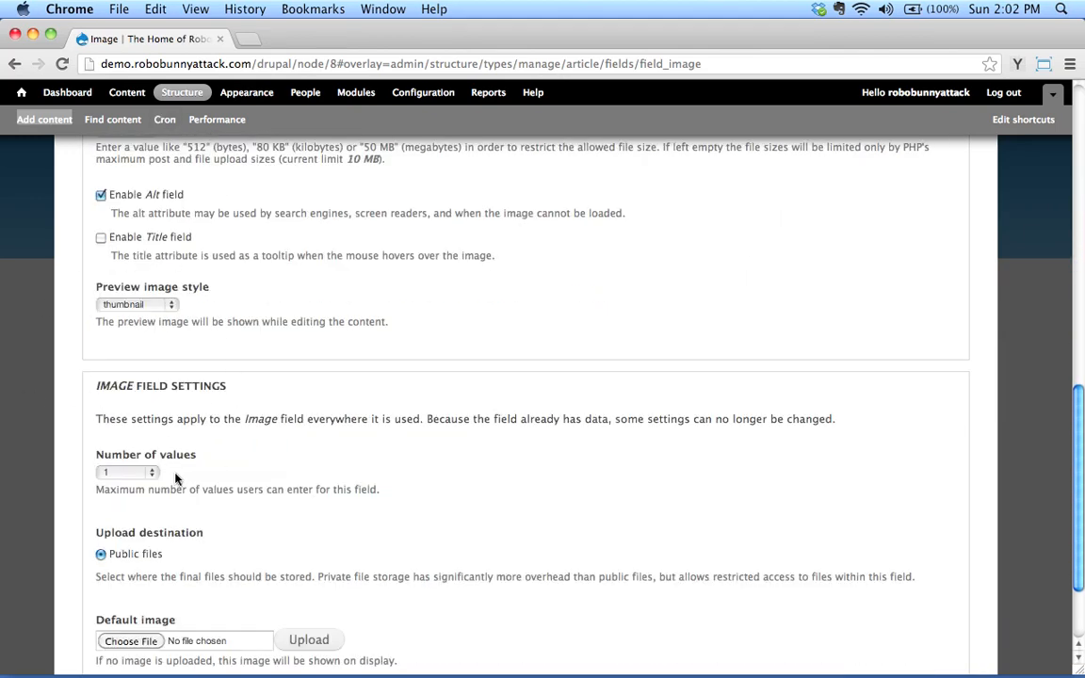
{"action": "scroll", "coordinate": [175, 479], "scroll_direction": "down", "scroll_amount": 3}
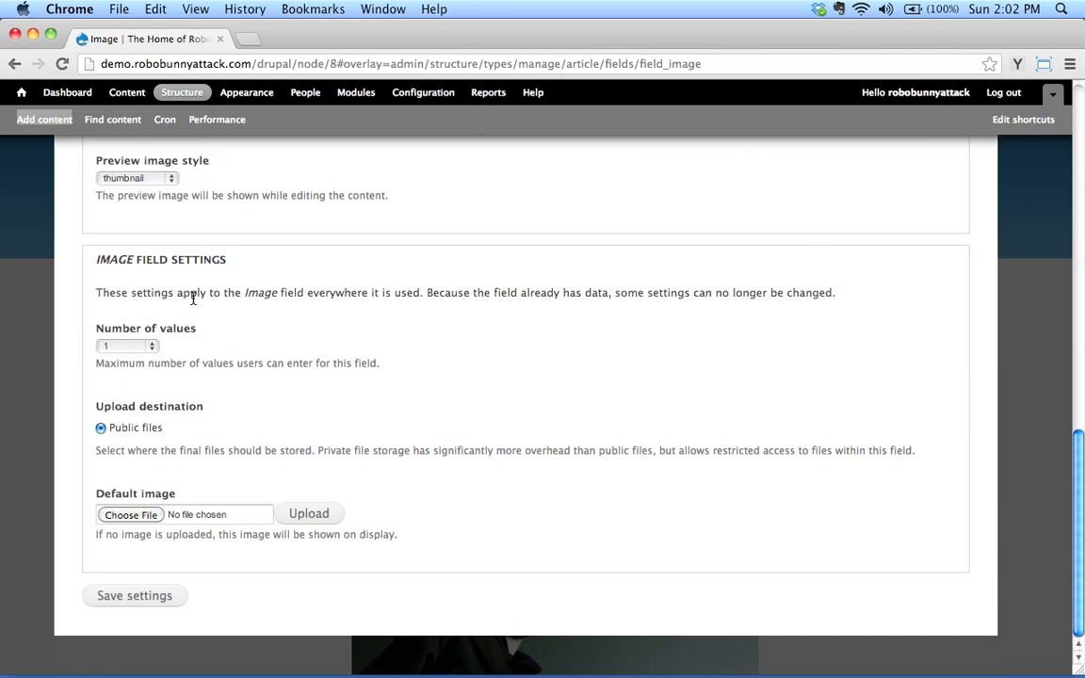
{"action": "left_click_drag", "start_coordinate": [196, 329], "coordinate": [90, 324]}
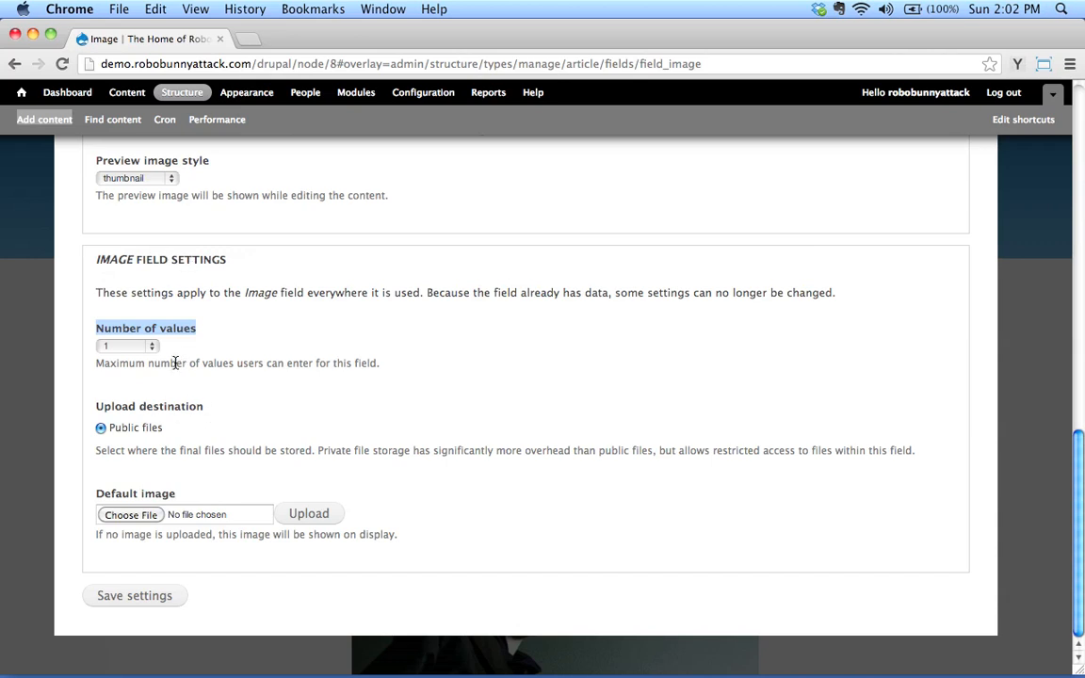
{"action": "left_click_drag", "start_coordinate": [98, 366], "coordinate": [375, 366]}
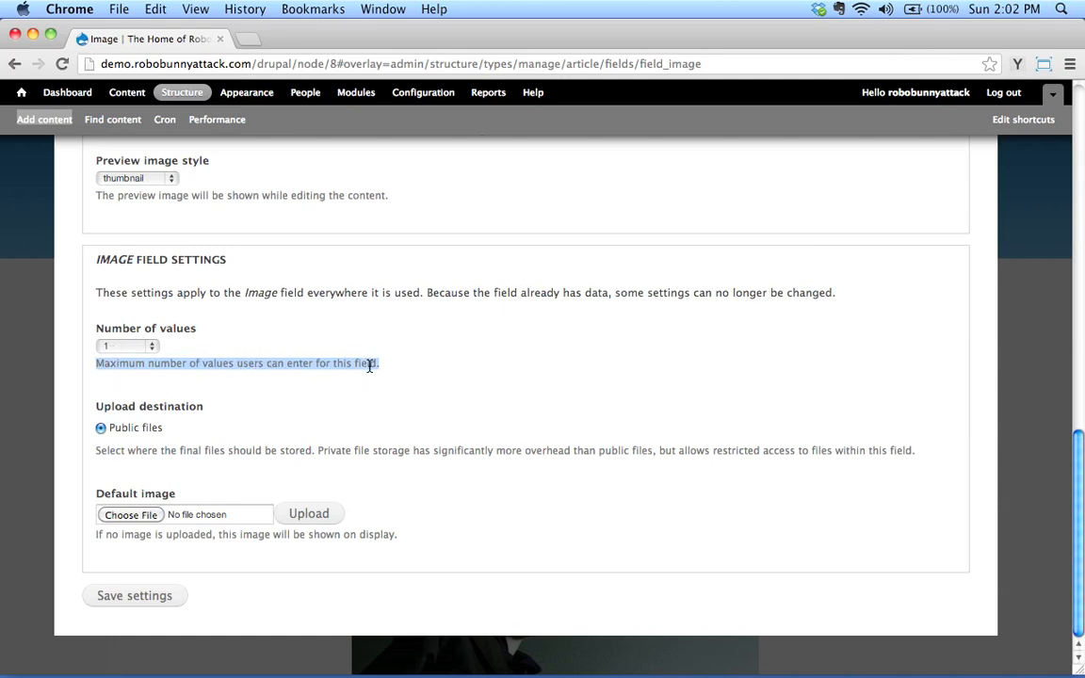
Set the Article Image field's number of values to 4 and save the field settings.
{"action": "double_click", "coordinate": [216, 363]}
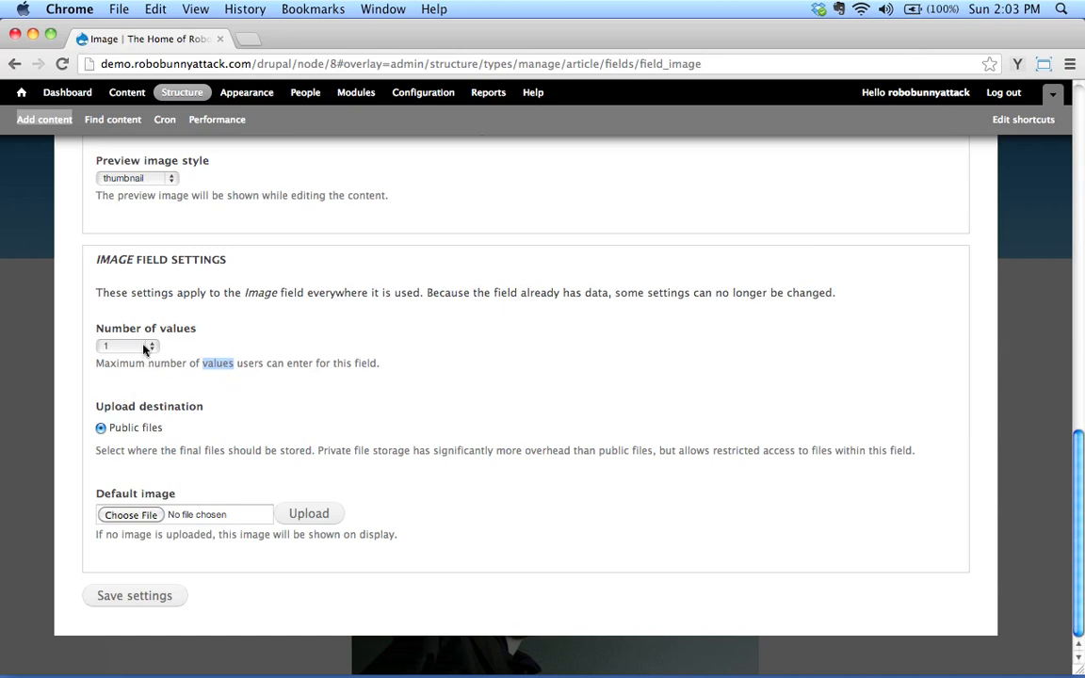
{"action": "left_click", "coordinate": [201, 347]}
{"action": "left_click", "coordinate": [149, 347]}
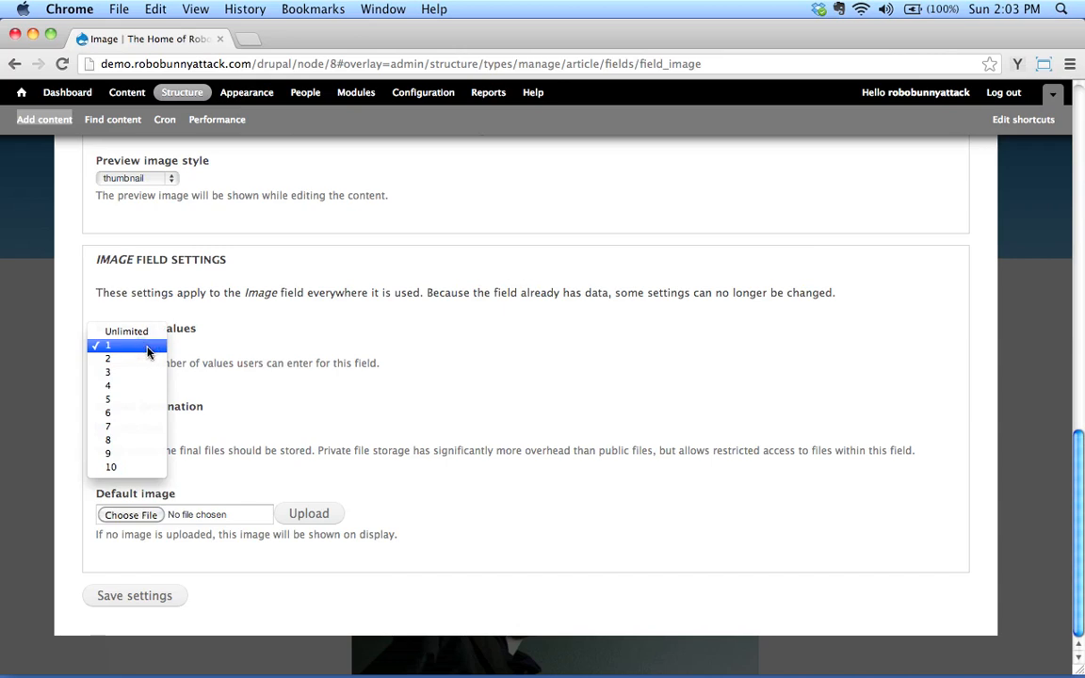
{"action": "left_click", "coordinate": [143, 395]}
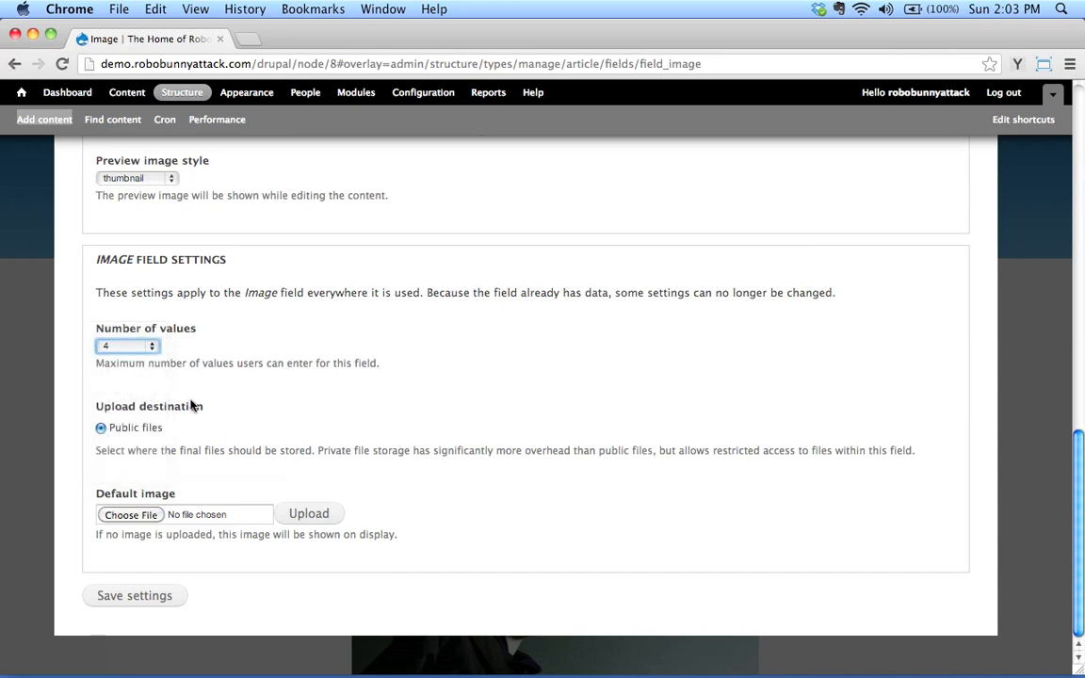
{"action": "left_click", "coordinate": [141, 595]}
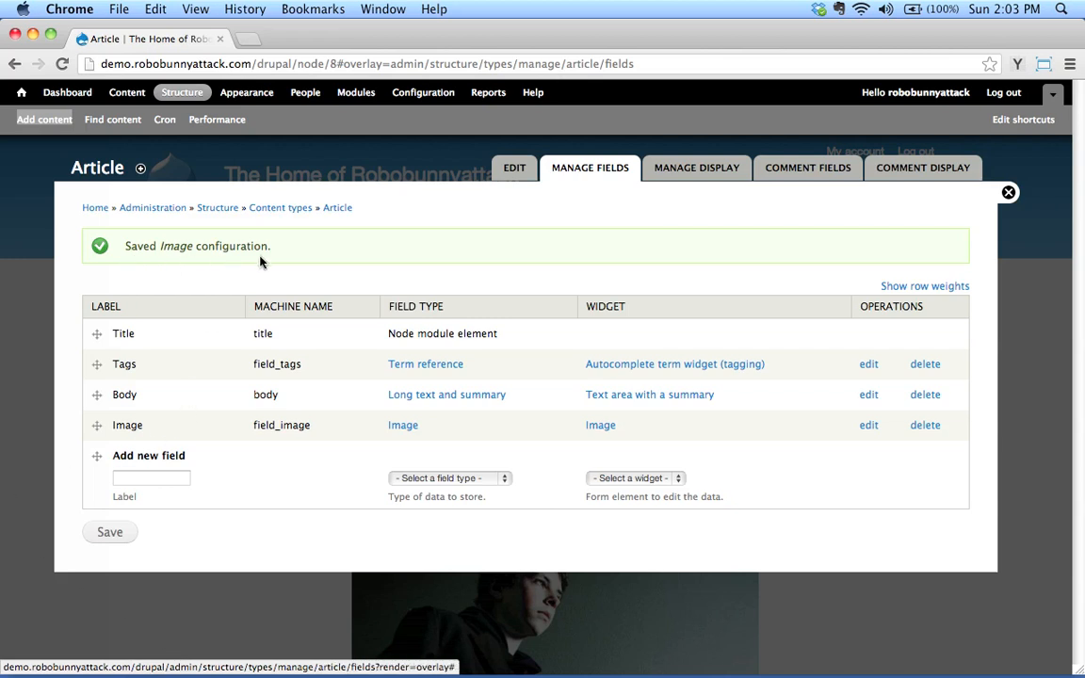
Edit the "Meet our new band members!" article, upload leadguitarist.jpg as an additional image, and give it the alternate text "Lead guitarist for Robobunnyattack".
{"action": "left_click", "coordinate": [1008, 193]}
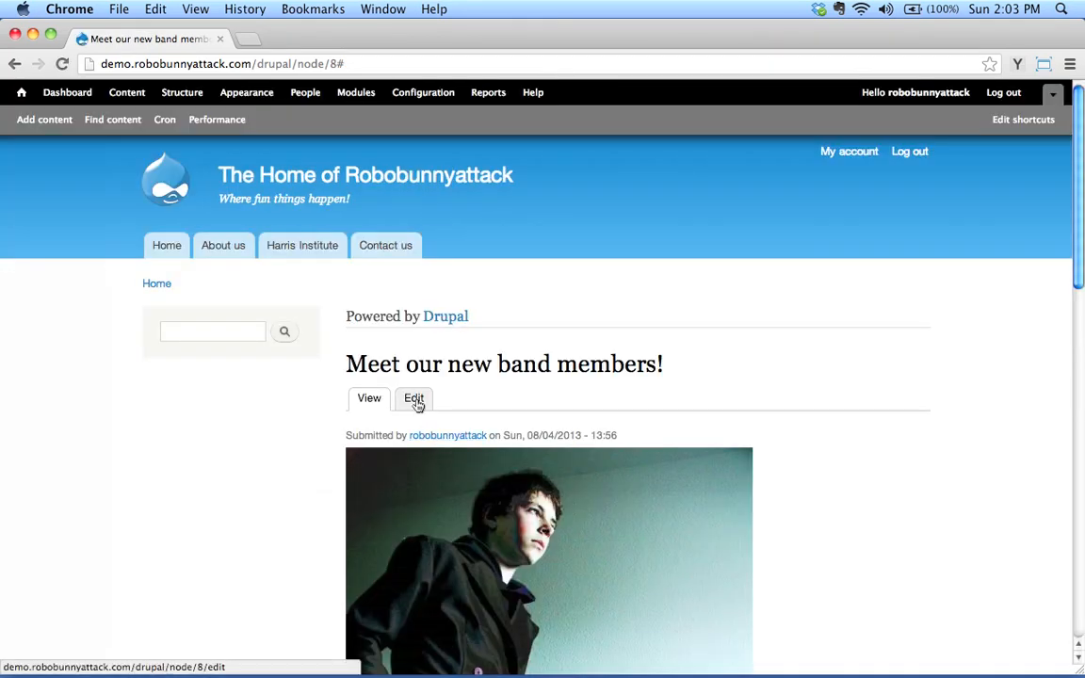
{"action": "left_click", "coordinate": [413, 399]}
{"action": "scroll", "coordinate": [499, 457], "scroll_direction": "down", "scroll_amount": 10}
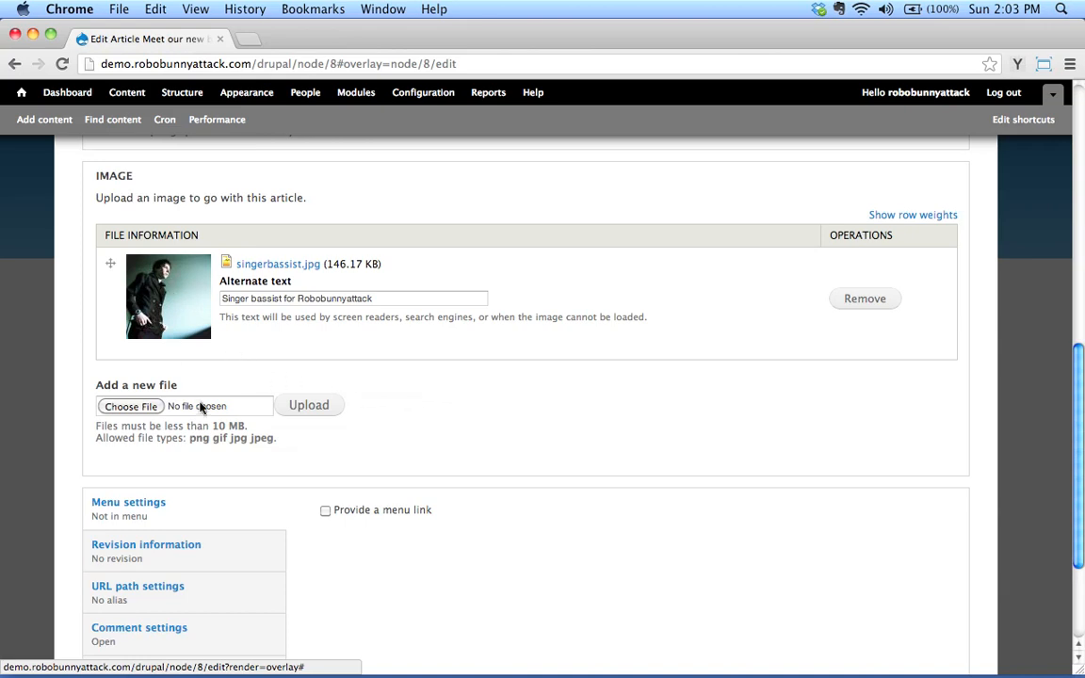
{"action": "left_click", "coordinate": [130, 406]}
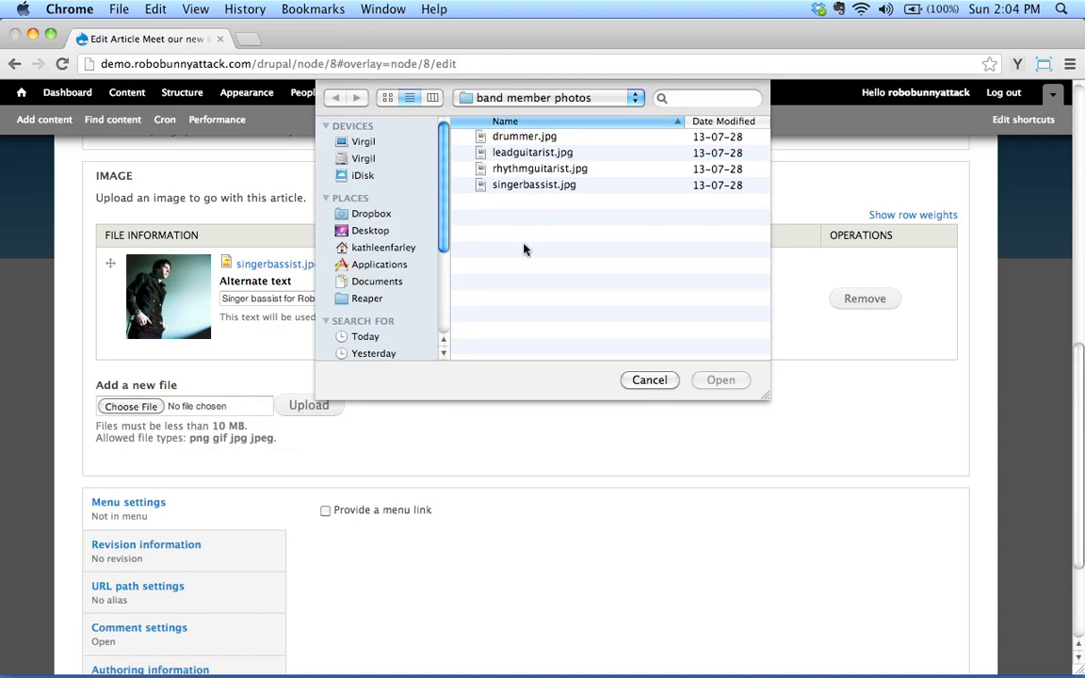
{"action": "left_click", "coordinate": [517, 159]}
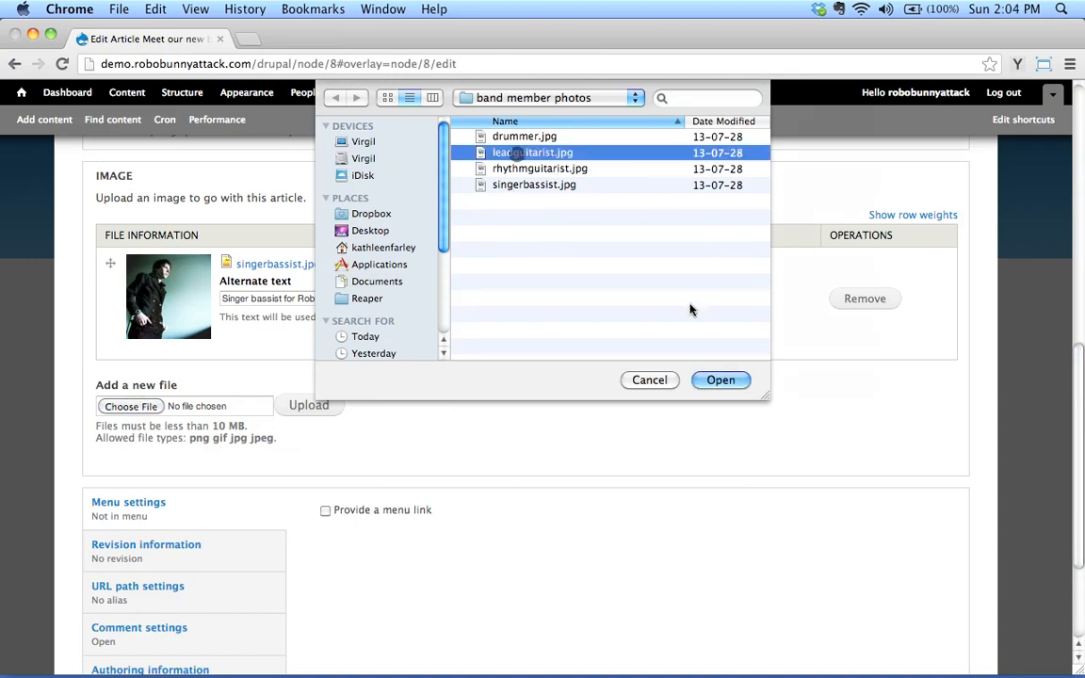
{"action": "left_click", "coordinate": [719, 381]}
{"action": "left_click", "coordinate": [309, 405]}
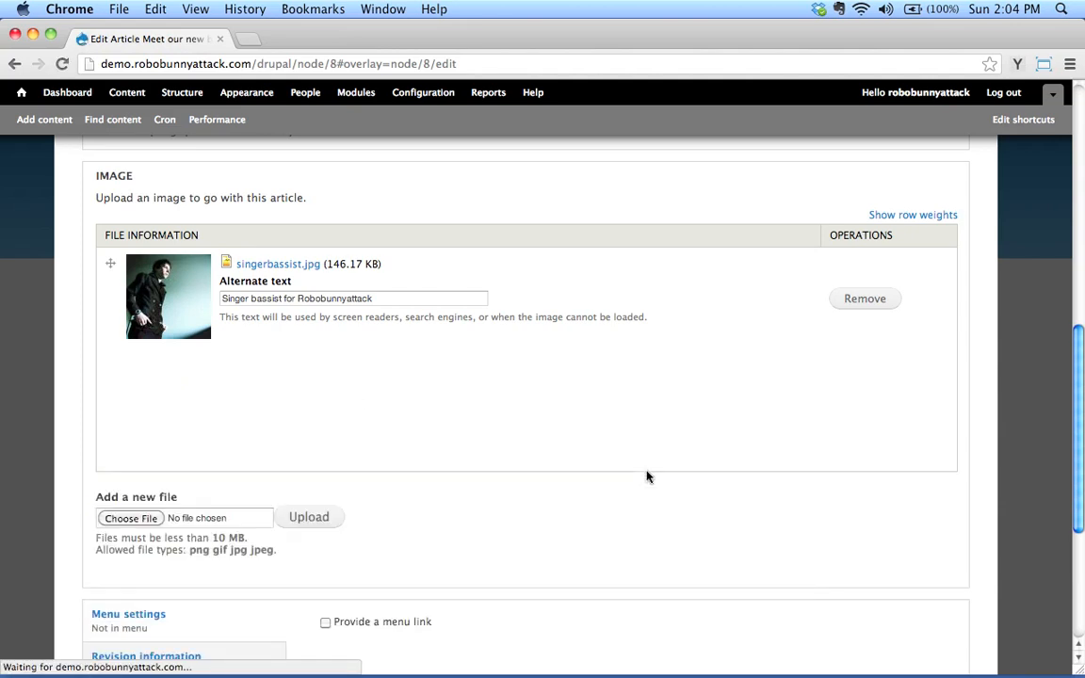
{"action": "left_click", "coordinate": [329, 414]}
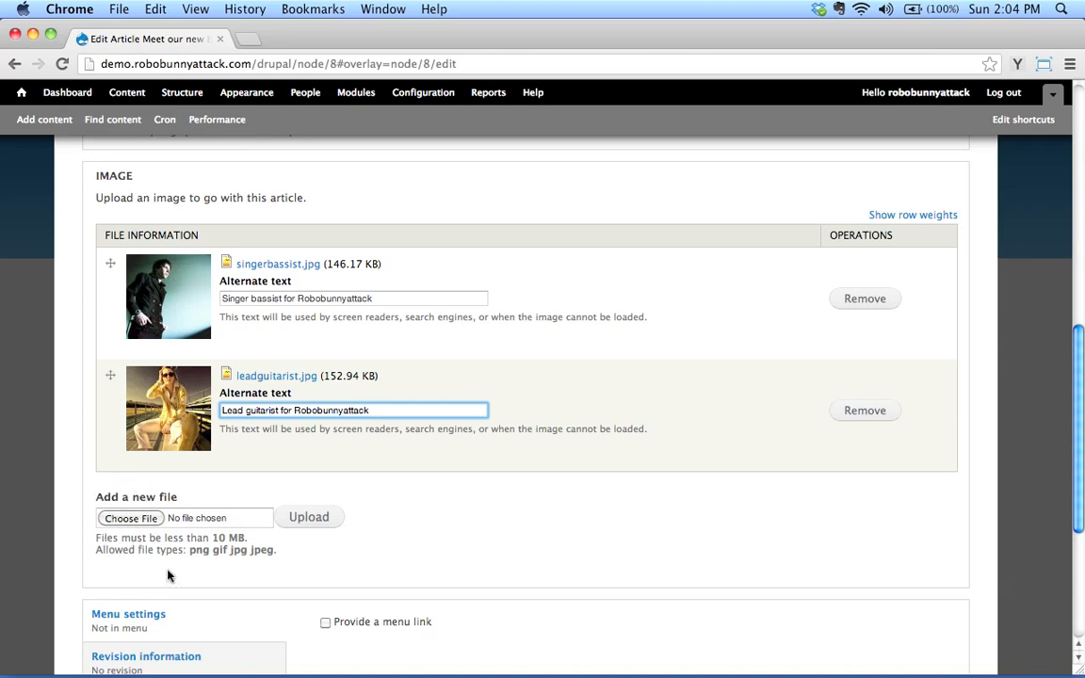
Upload rhythmguitarist.jpg to the article and set its alternate text to "Rhythm guitarist for Robobunnyattack".
{"action": "left_click", "coordinate": [147, 517]}
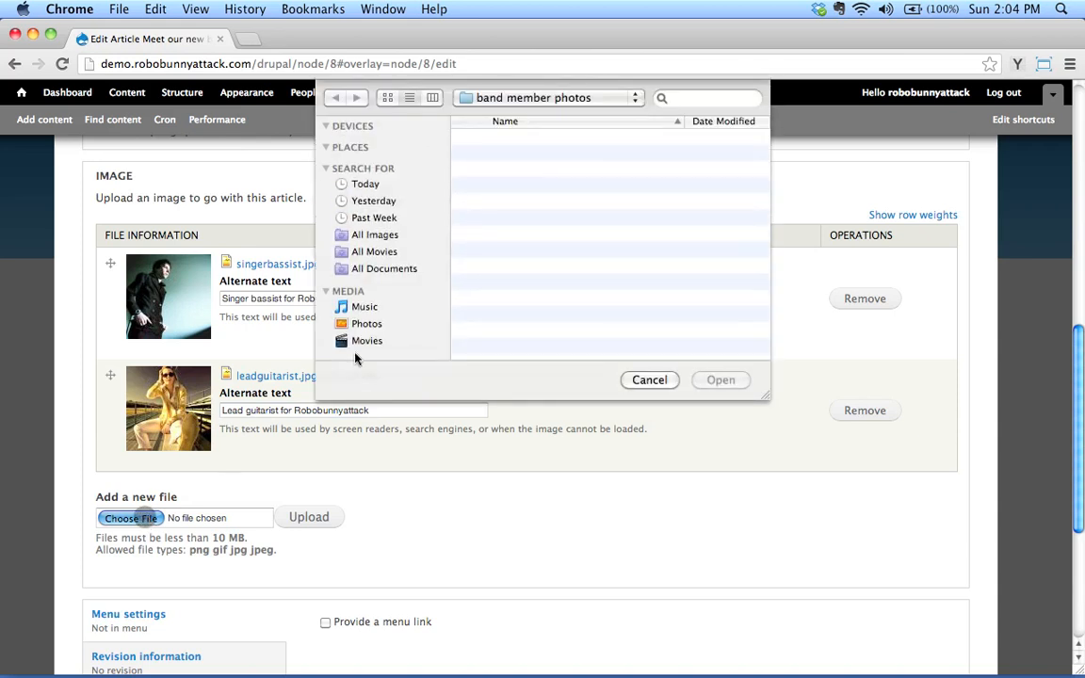
{"action": "left_click", "coordinate": [513, 169]}
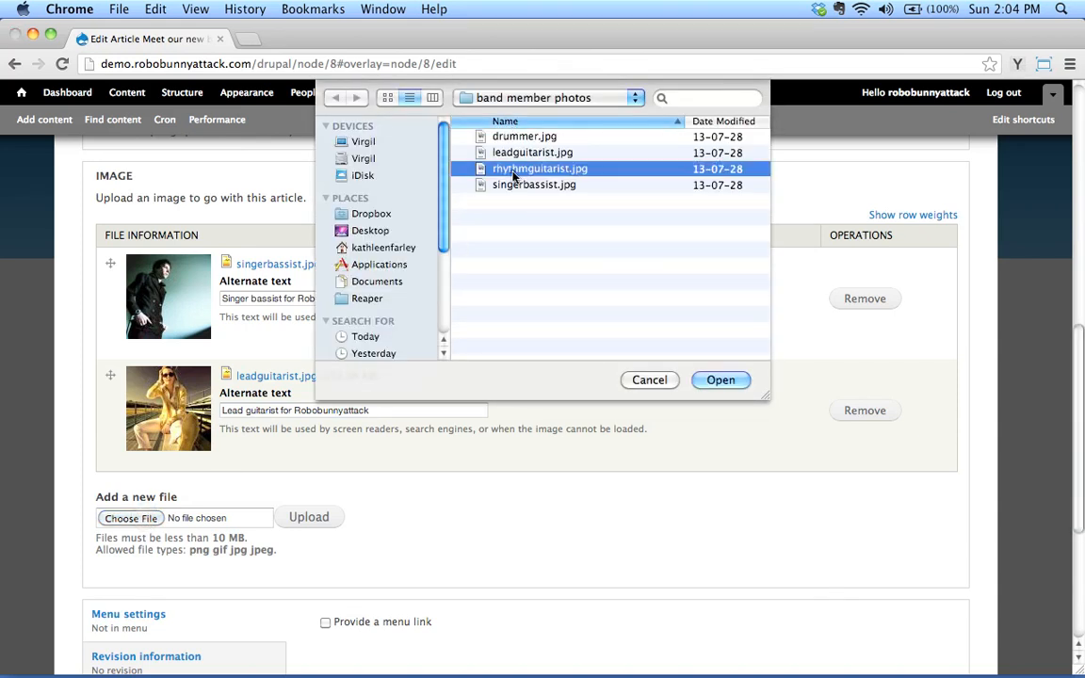
{"action": "left_click", "coordinate": [718, 381]}
{"action": "left_click", "coordinate": [309, 517]}
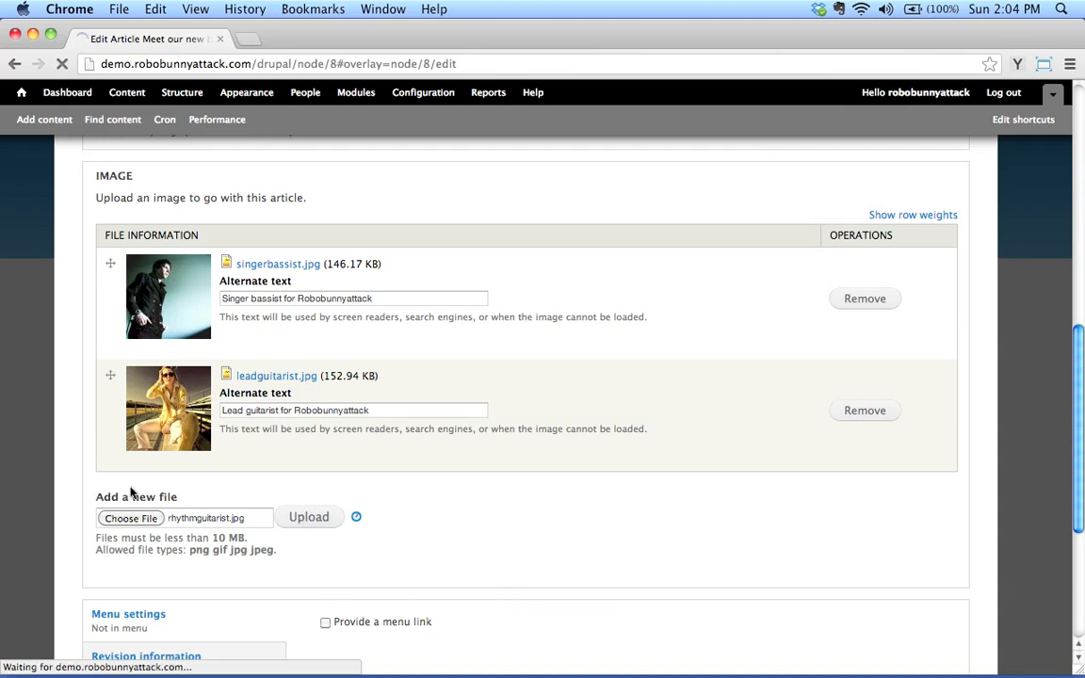
{"action": "left_click", "coordinate": [266, 520]}
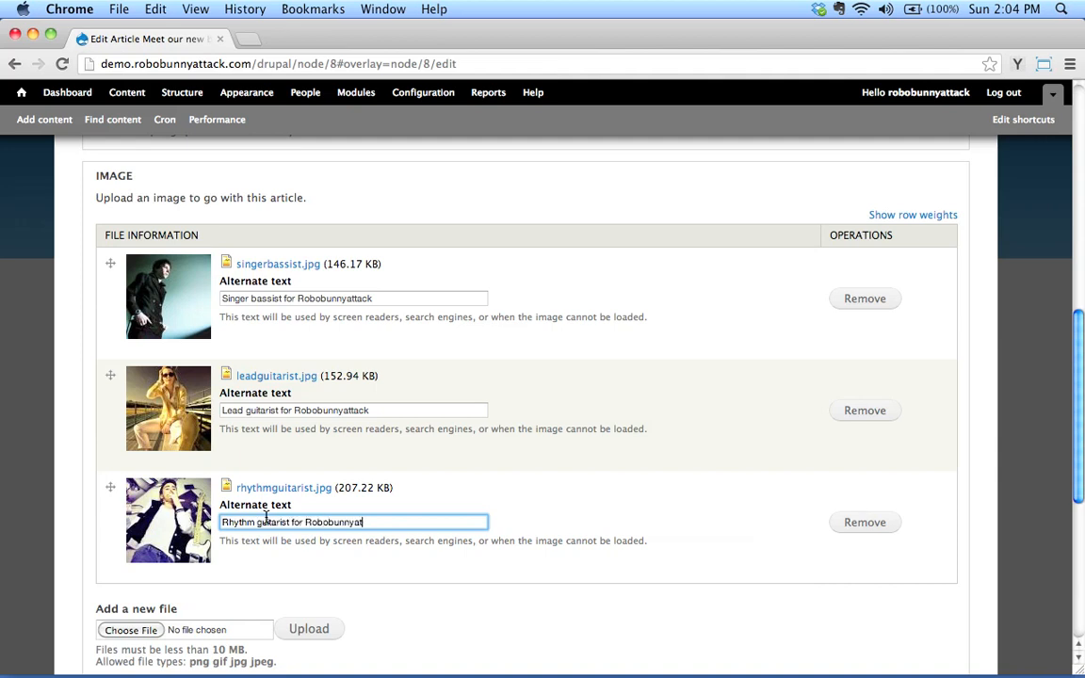
Upload drummer.jpg to the article and set its alternate text to "Drummer for Robobunnyattack".
{"action": "scroll", "coordinate": [273, 537], "scroll_direction": "down", "scroll_amount": 1}
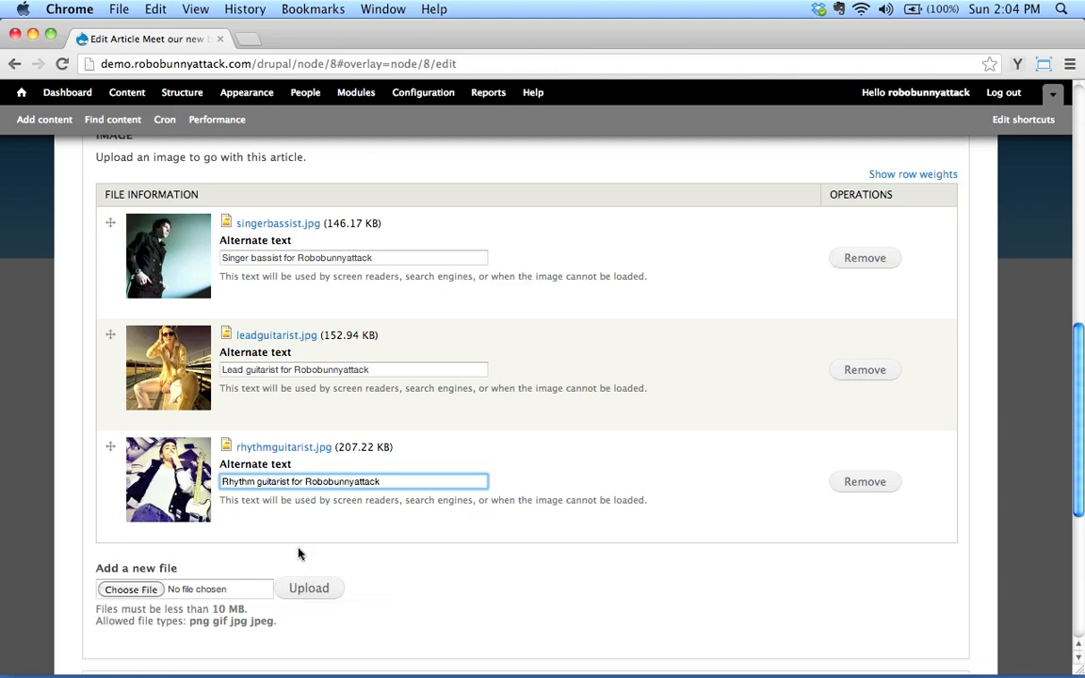
{"action": "left_click", "coordinate": [129, 588]}
{"action": "left_click", "coordinate": [565, 137]}
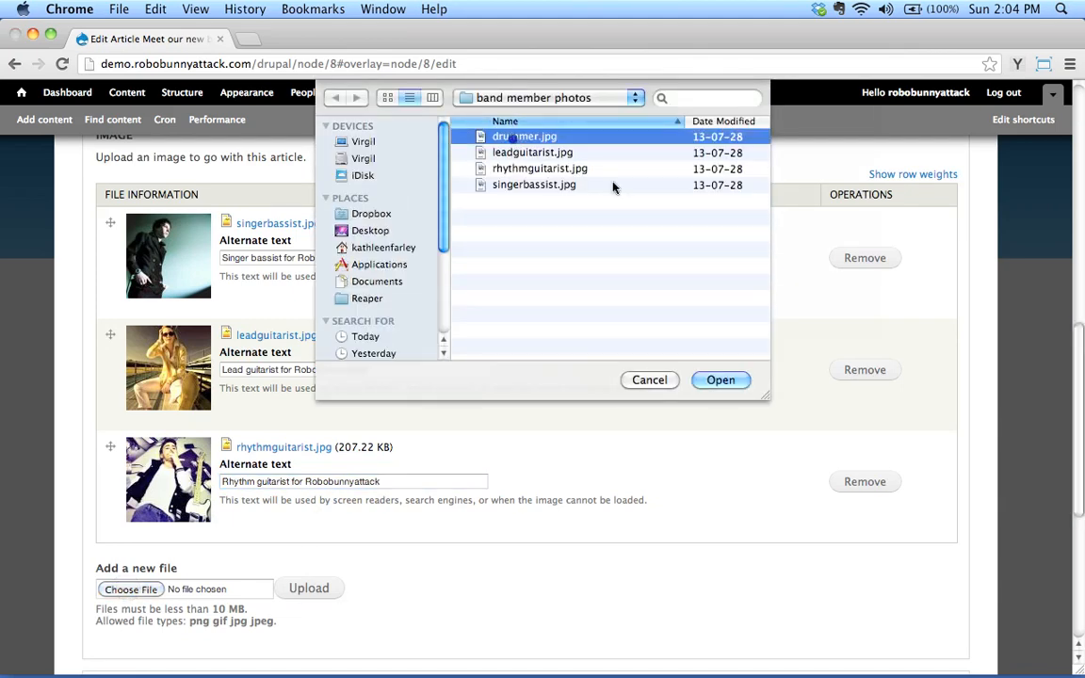
{"action": "left_click", "coordinate": [721, 380]}
{"action": "left_click", "coordinate": [322, 586]}
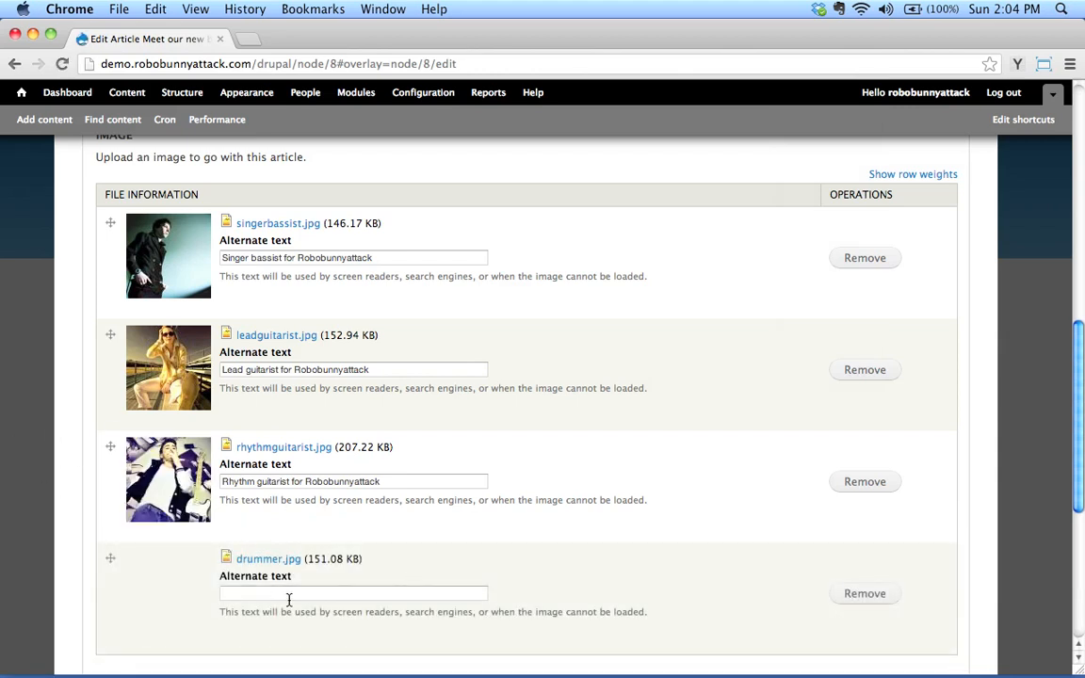
{"action": "left_click", "coordinate": [250, 594]}
{"action": "type", "text": "D"}
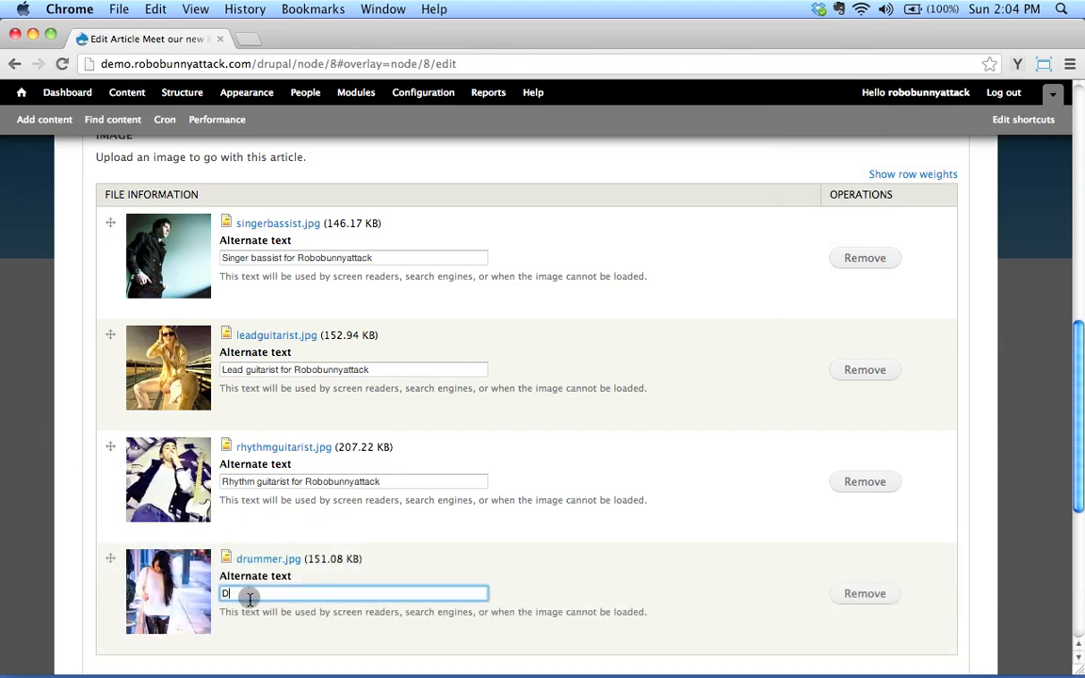
{"action": "type", "text": "rummer for Robobunnyattack"}
Review the article's uploaded band member images and save the article.
{"action": "scroll", "coordinate": [250, 600], "scroll_direction": "down", "scroll_amount": 3}
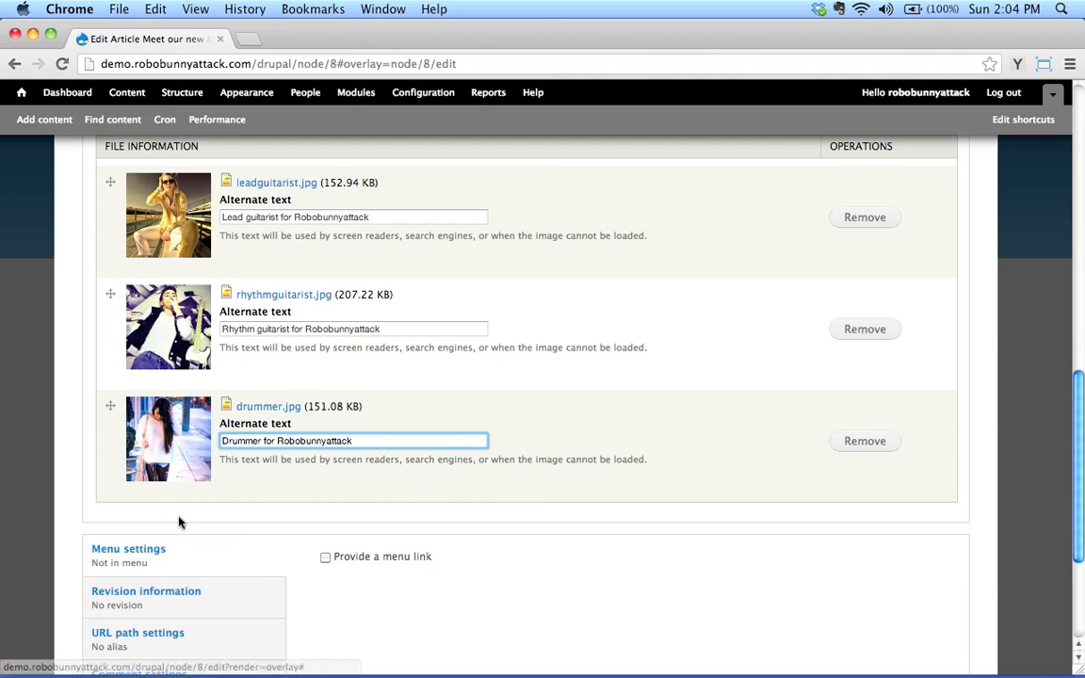
{"action": "scroll", "coordinate": [179, 522], "scroll_direction": "up", "scroll_amount": 3}
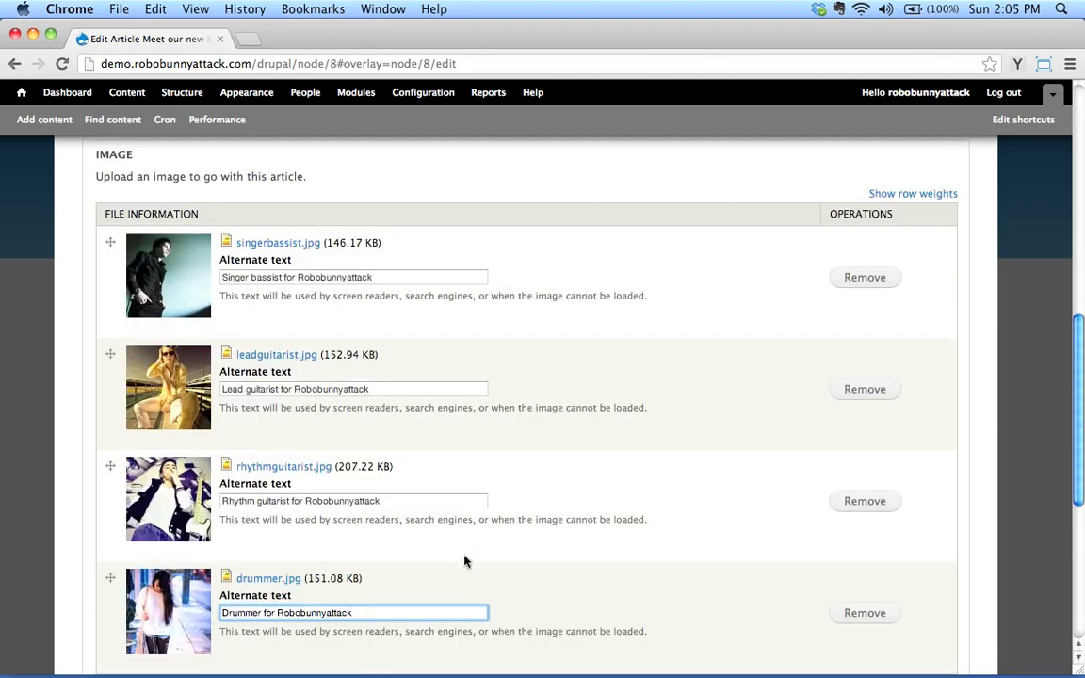
{"action": "scroll", "coordinate": [453, 634], "scroll_direction": "down", "scroll_amount": 8}
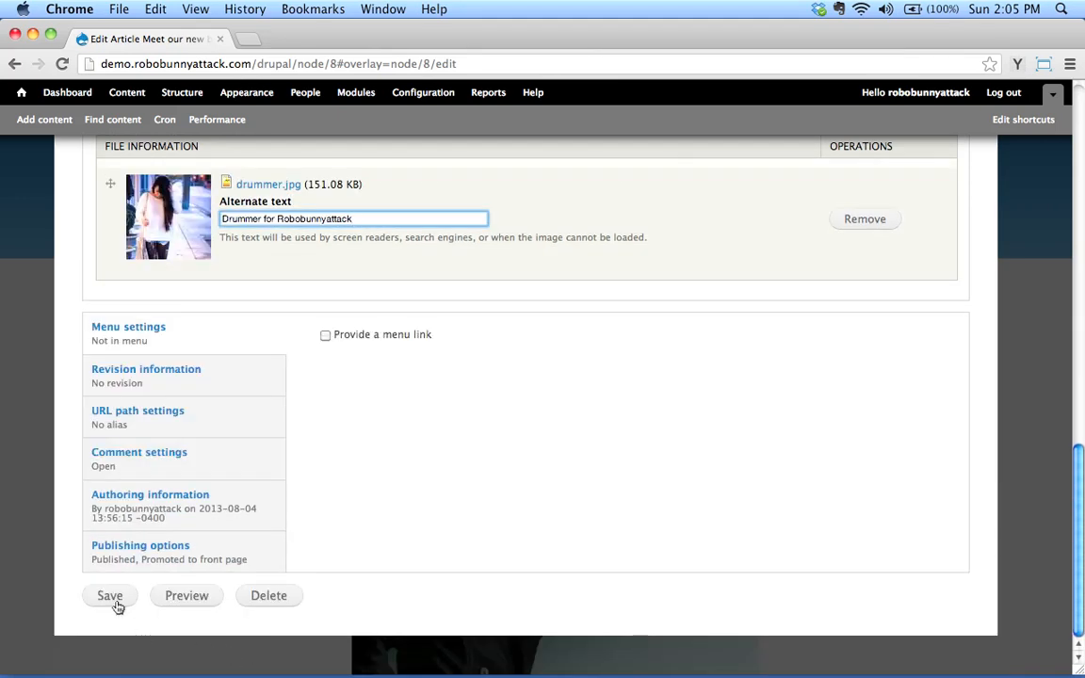
{"action": "left_click", "coordinate": [113, 597]}
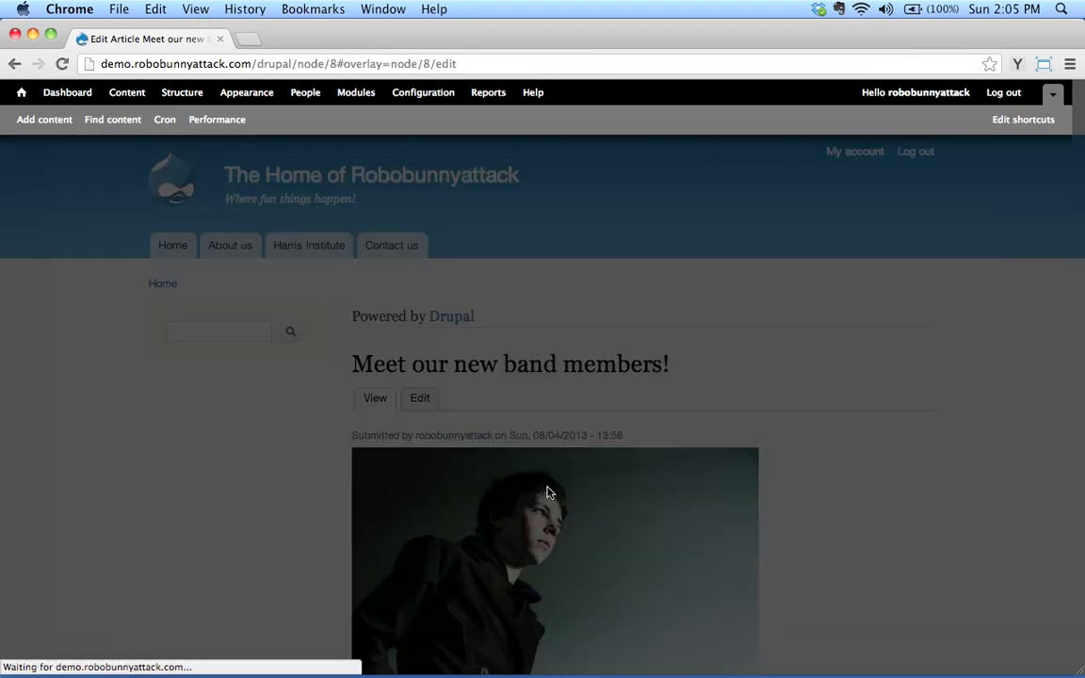
Examine the published article's band member photos, body text and tags.
{"action": "scroll", "coordinate": [766, 429], "scroll_direction": "down", "scroll_amount": 10}
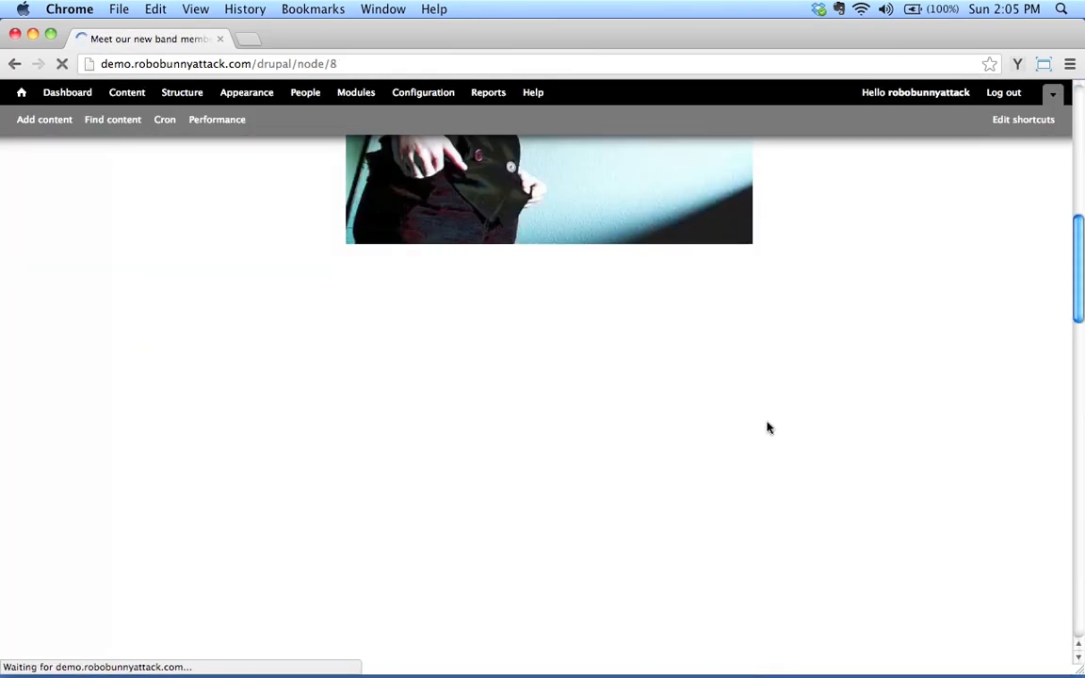
{"action": "scroll", "coordinate": [778, 460], "scroll_direction": "down", "scroll_amount": 10}
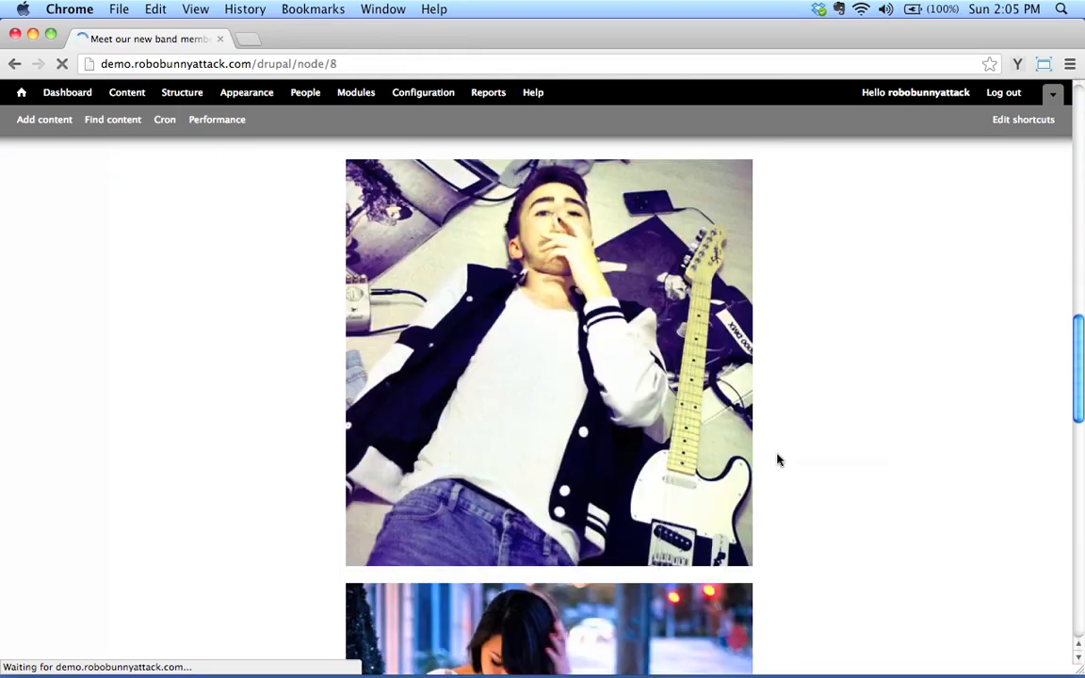
{"action": "scroll", "coordinate": [779, 460], "scroll_direction": "up", "scroll_amount": 5}
{"action": "scroll", "coordinate": [778, 459], "scroll_direction": "up", "scroll_amount": 15}
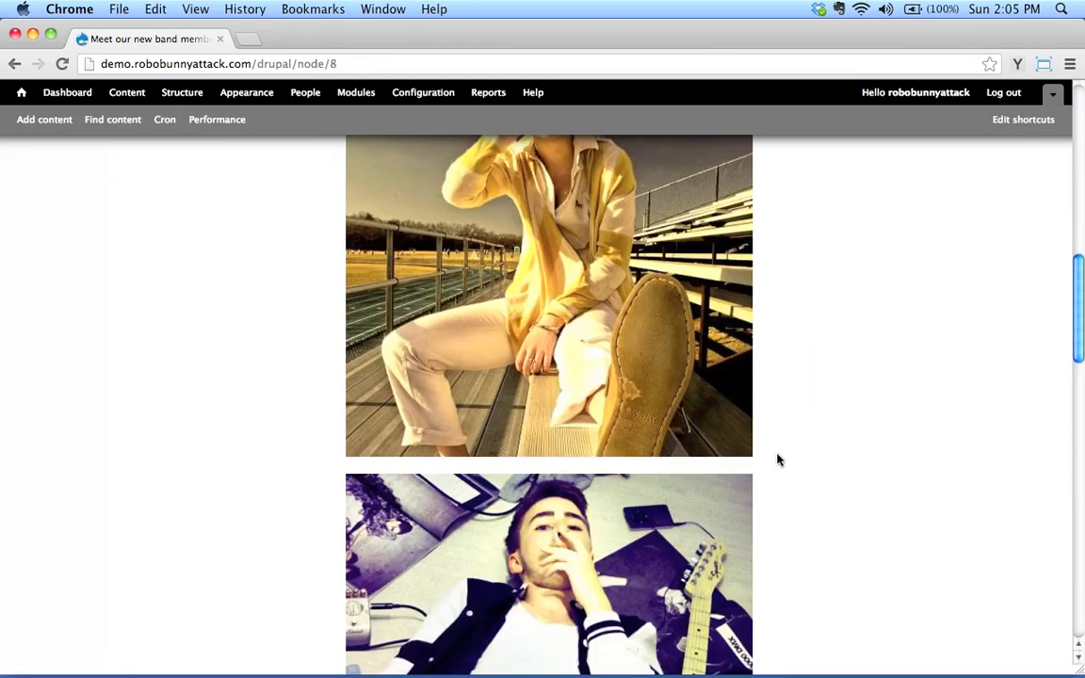
{"action": "scroll", "coordinate": [778, 459], "scroll_direction": "down", "scroll_amount": 5}
{"action": "scroll", "coordinate": [778, 460], "scroll_direction": "down", "scroll_amount": 10}
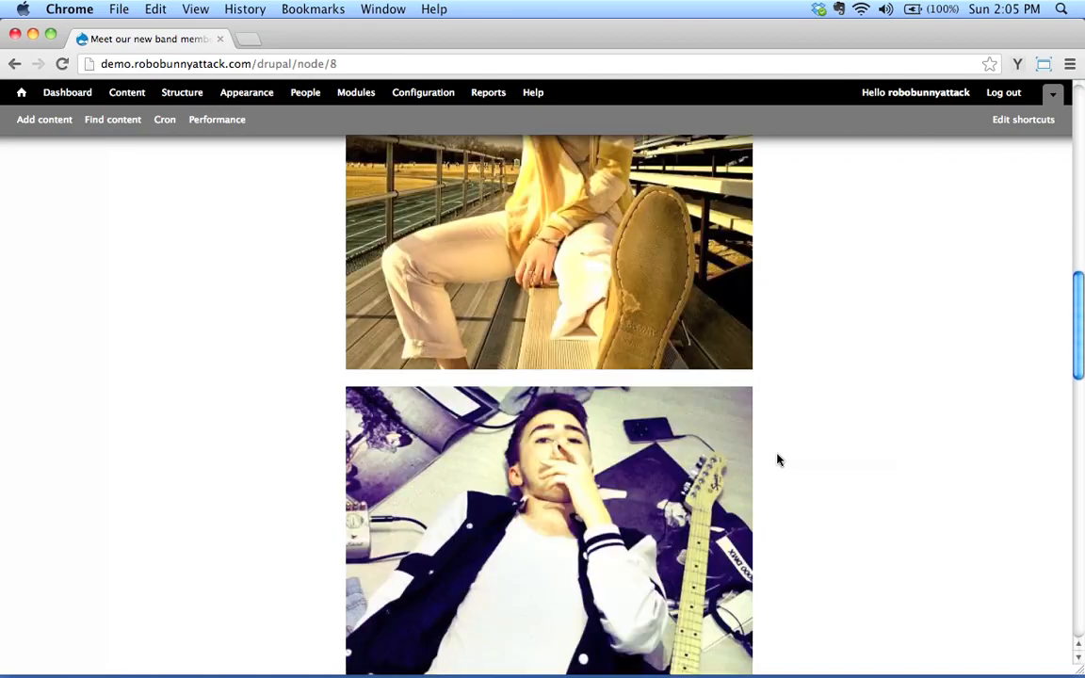
{"action": "scroll", "coordinate": [778, 460], "scroll_direction": "down", "scroll_amount": 10}
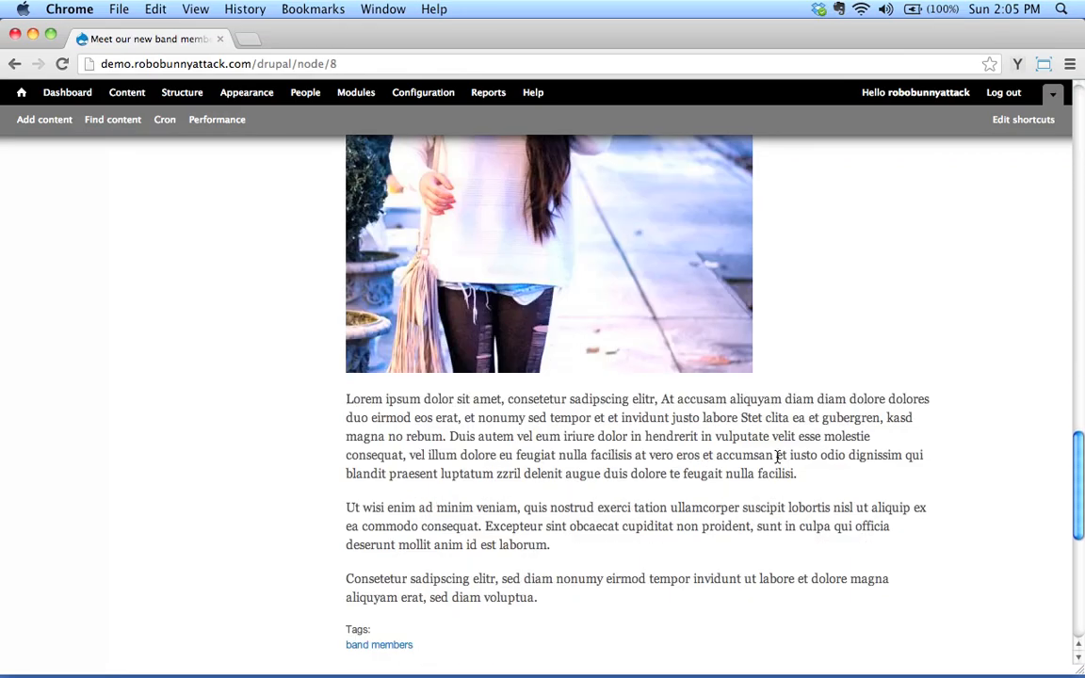
{"action": "scroll", "coordinate": [778, 460], "scroll_direction": "up", "scroll_amount": 20}
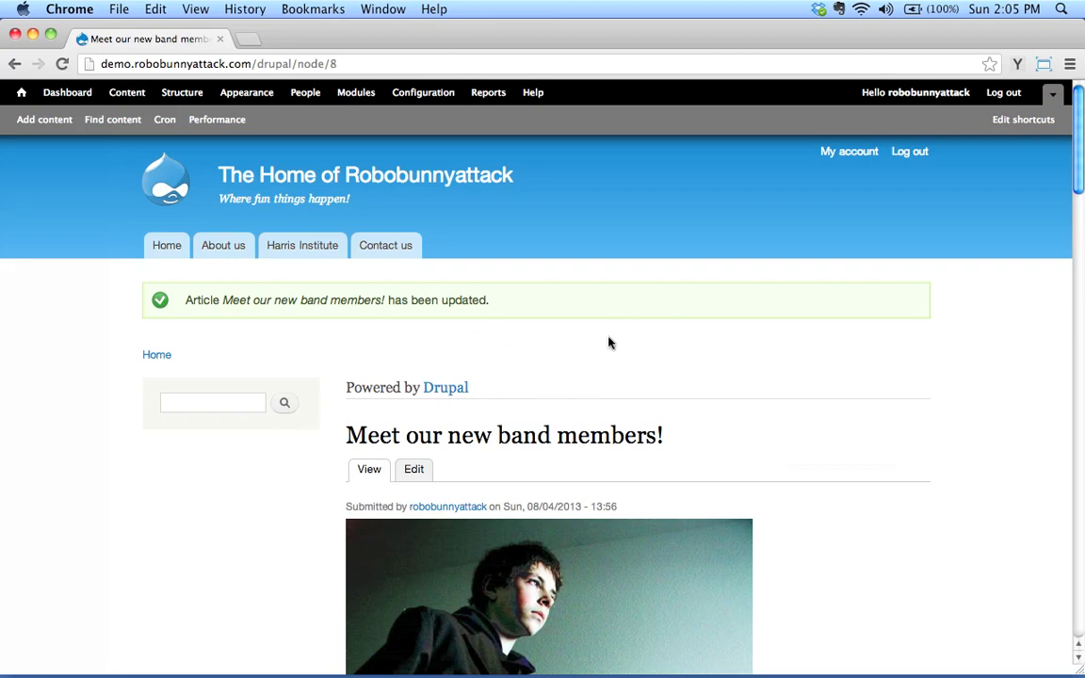
{"action": "scroll", "coordinate": [600, 581], "scroll_direction": "down", "scroll_amount": 10}
{"action": "scroll", "coordinate": [668, 568], "scroll_direction": "down", "scroll_amount": 5}
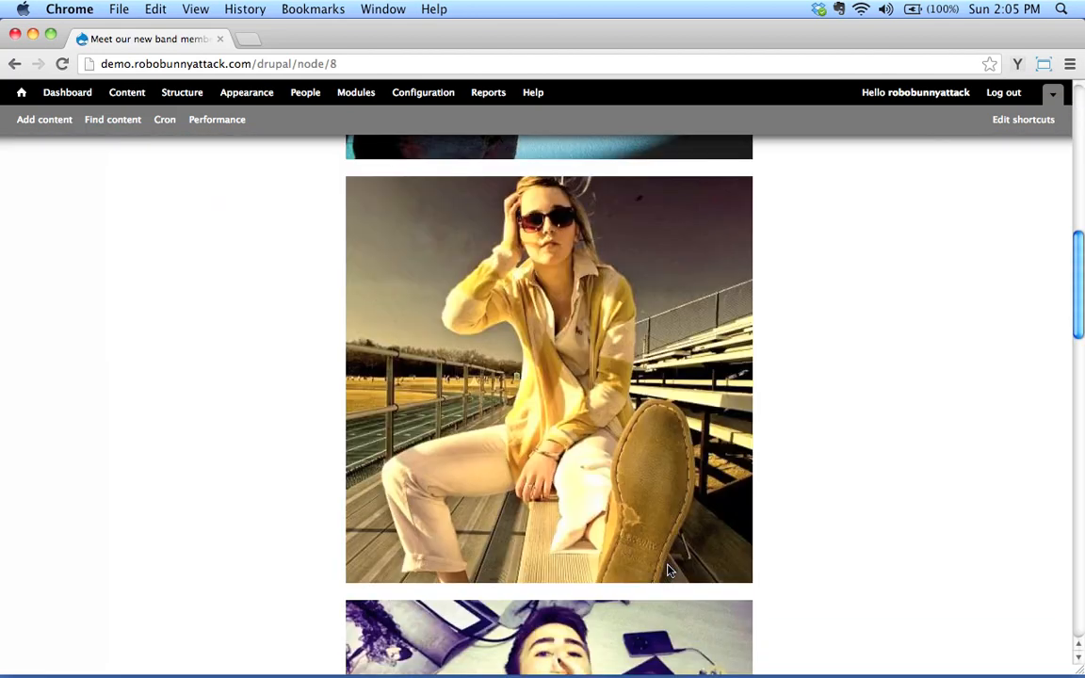
{"action": "scroll", "coordinate": [668, 569], "scroll_direction": "down", "scroll_amount": 2}
{"action": "scroll", "coordinate": [667, 569], "scroll_direction": "up", "scroll_amount": 17}
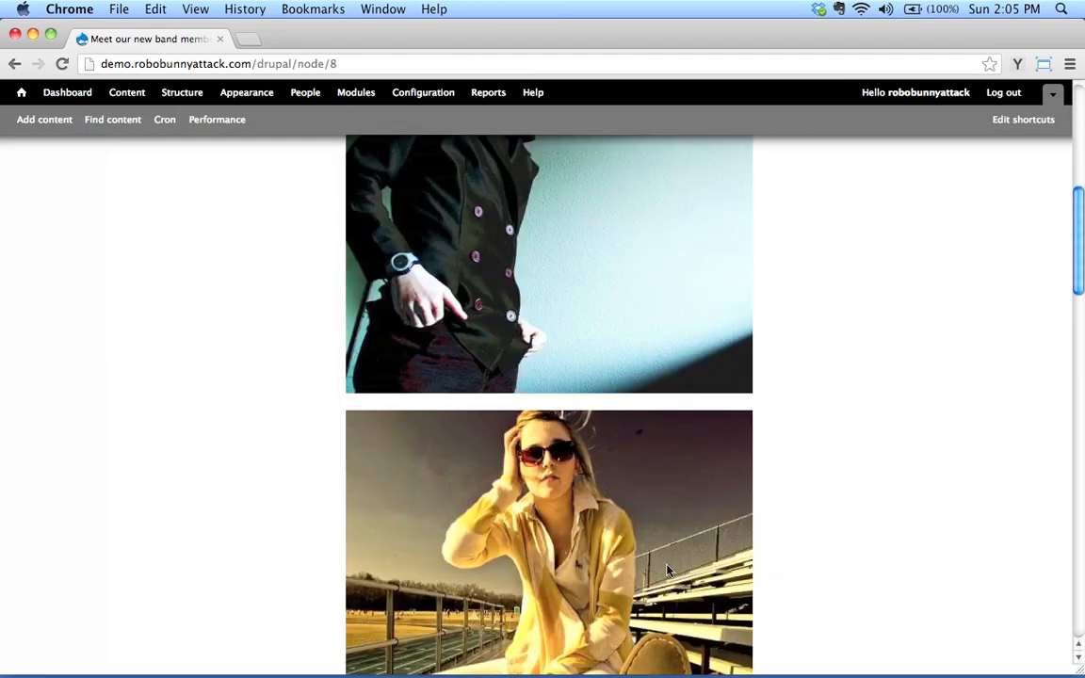
Open the settings of the Article content type's Image field for editing.
{"action": "left_click", "coordinate": [183, 94]}
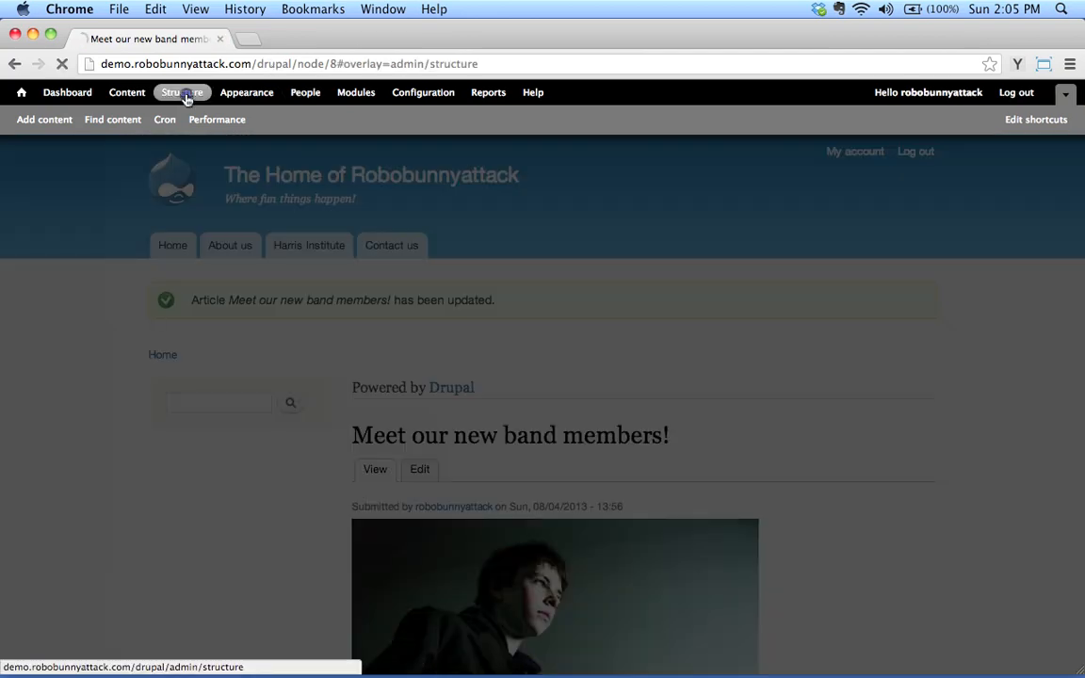
{"action": "left_click", "coordinate": [140, 288]}
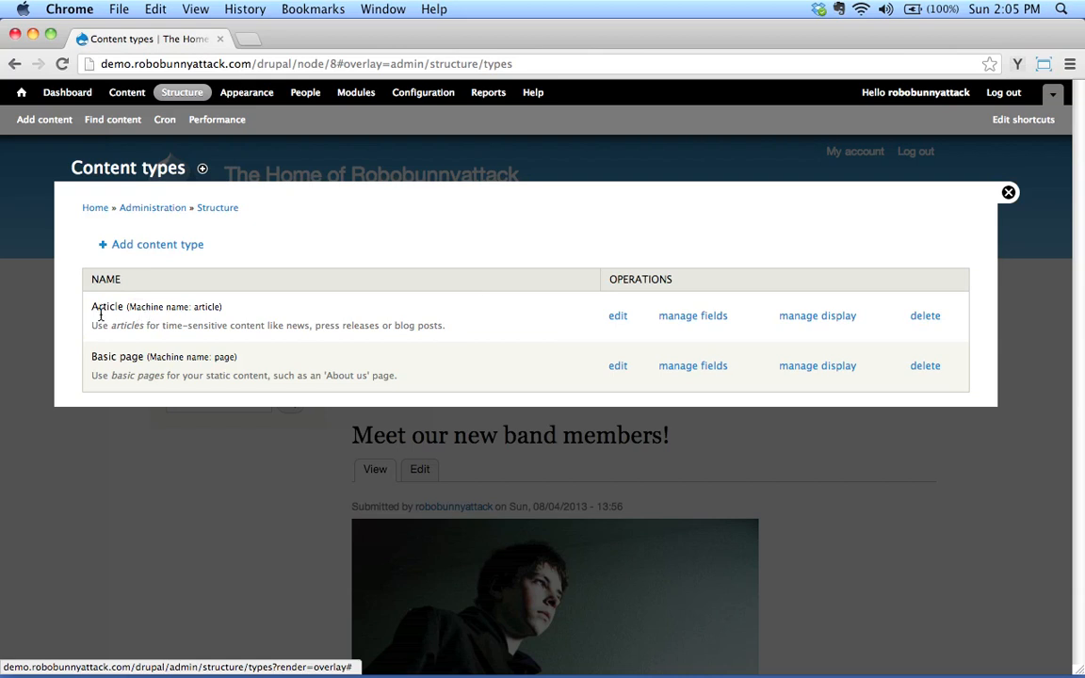
{"action": "left_click", "coordinate": [704, 316]}
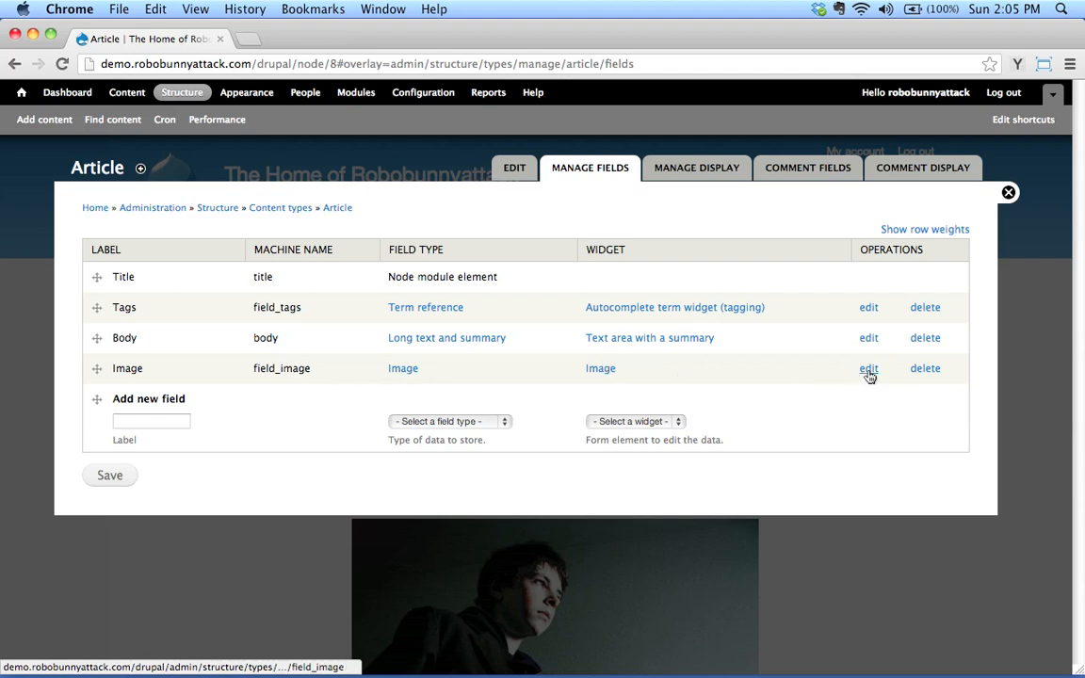
{"action": "left_click", "coordinate": [869, 370]}
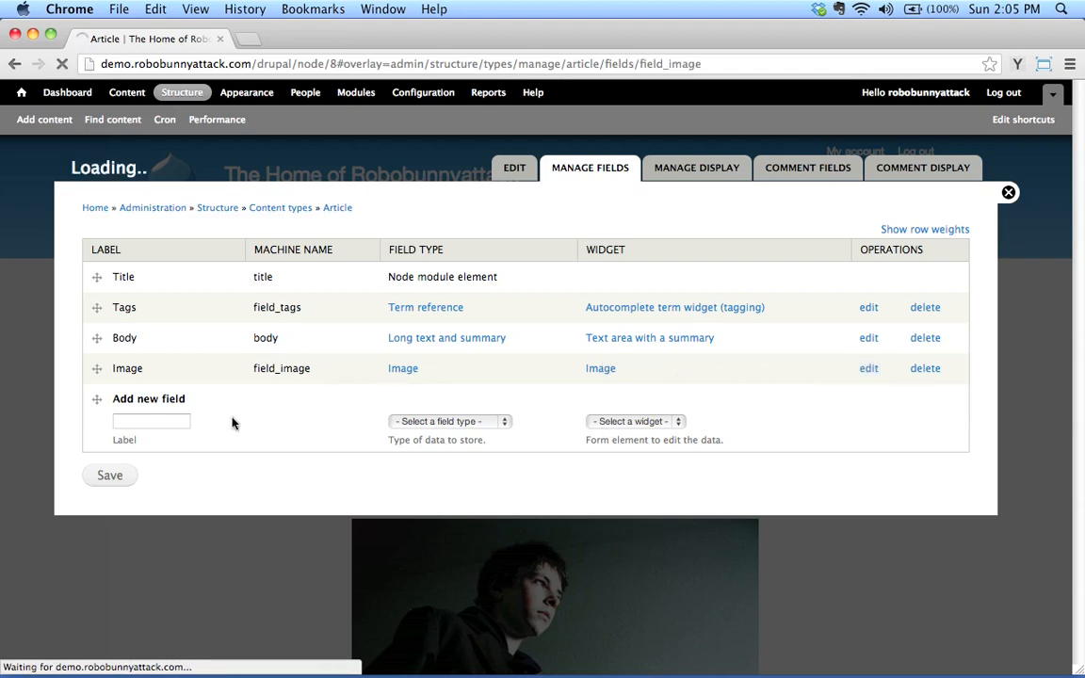
Set the Image field's number of values to Unlimited.
{"action": "scroll", "coordinate": [230, 424], "scroll_direction": "down", "scroll_amount": 10}
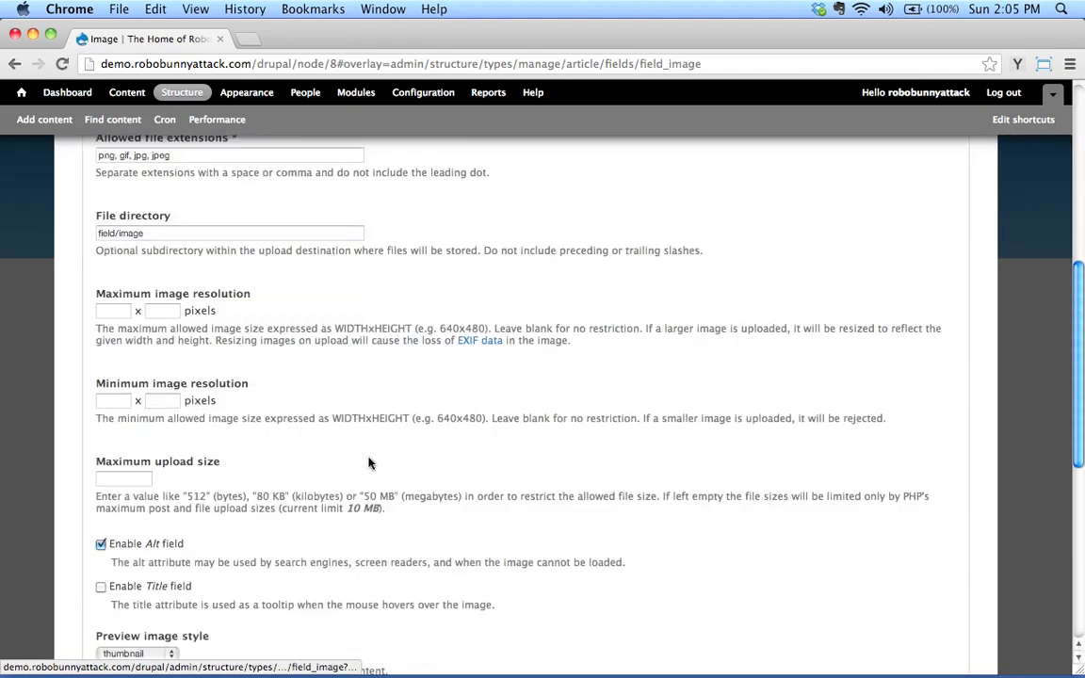
{"action": "scroll", "coordinate": [339, 455], "scroll_direction": "down", "scroll_amount": 3}
{"action": "left_click", "coordinate": [128, 356]}
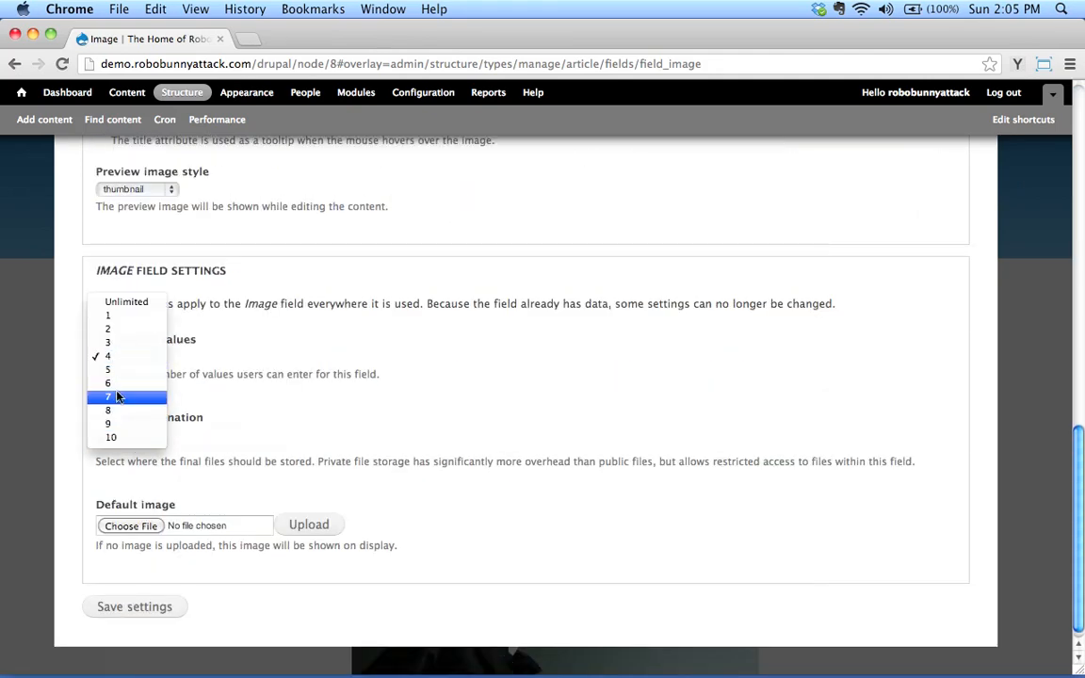
{"action": "left_click", "coordinate": [138, 302]}
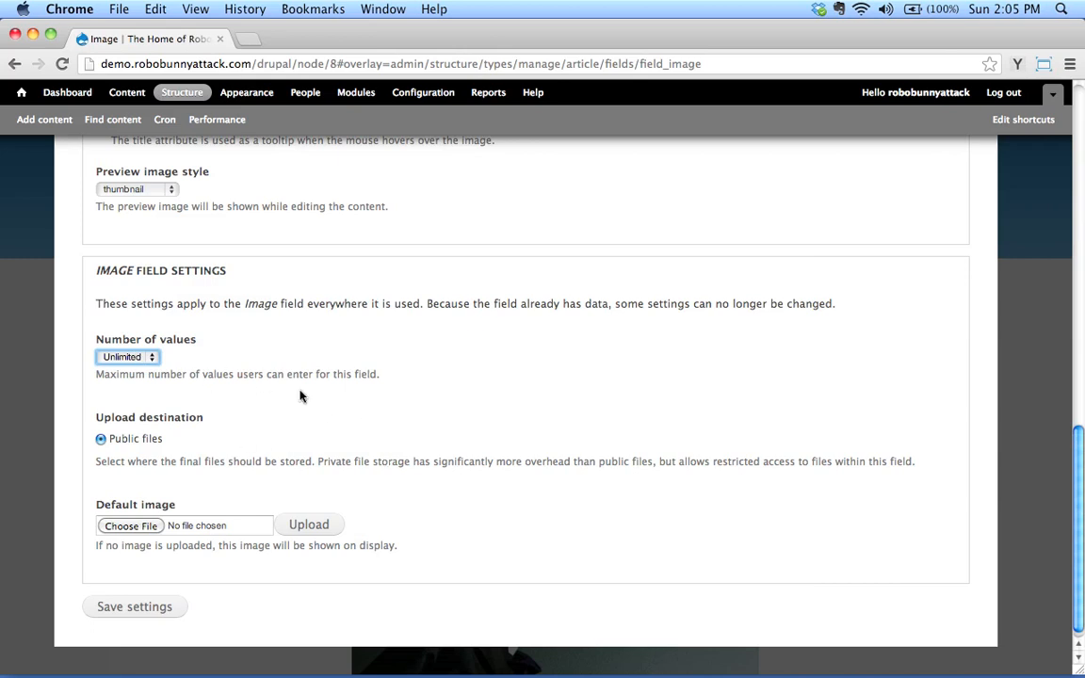
Set the Image field's number of values back to 4, save the settings and return to the article page.
{"action": "left_click", "coordinate": [146, 356]}
{"action": "left_click", "coordinate": [128, 407]}
{"action": "left_click", "coordinate": [133, 606]}
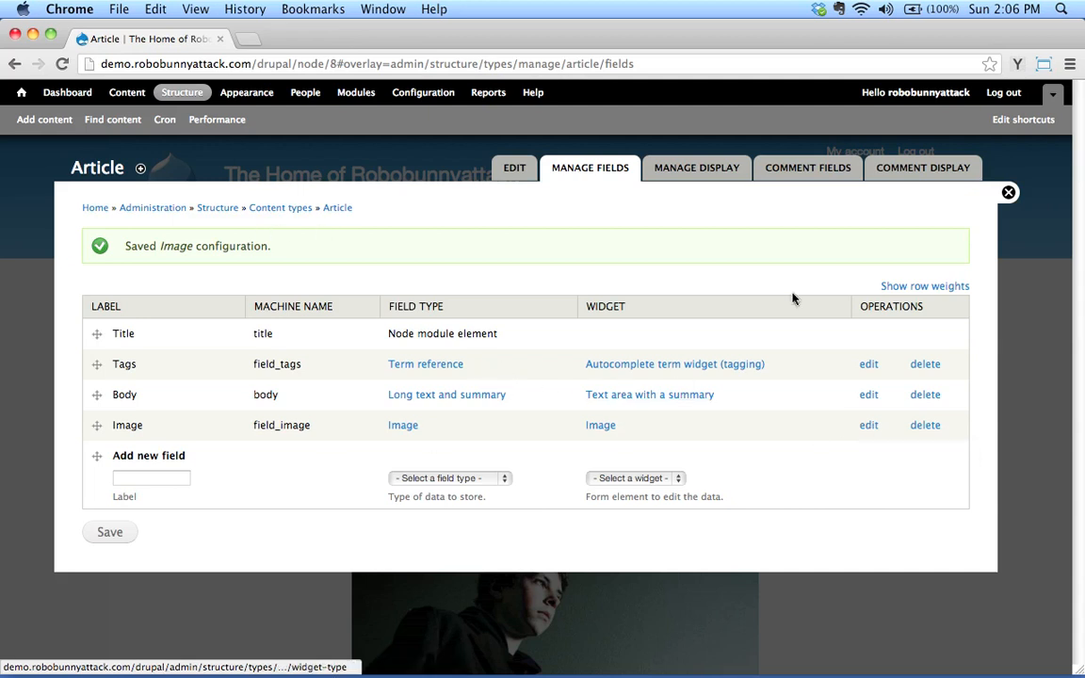
{"action": "left_click", "coordinate": [1009, 194]}
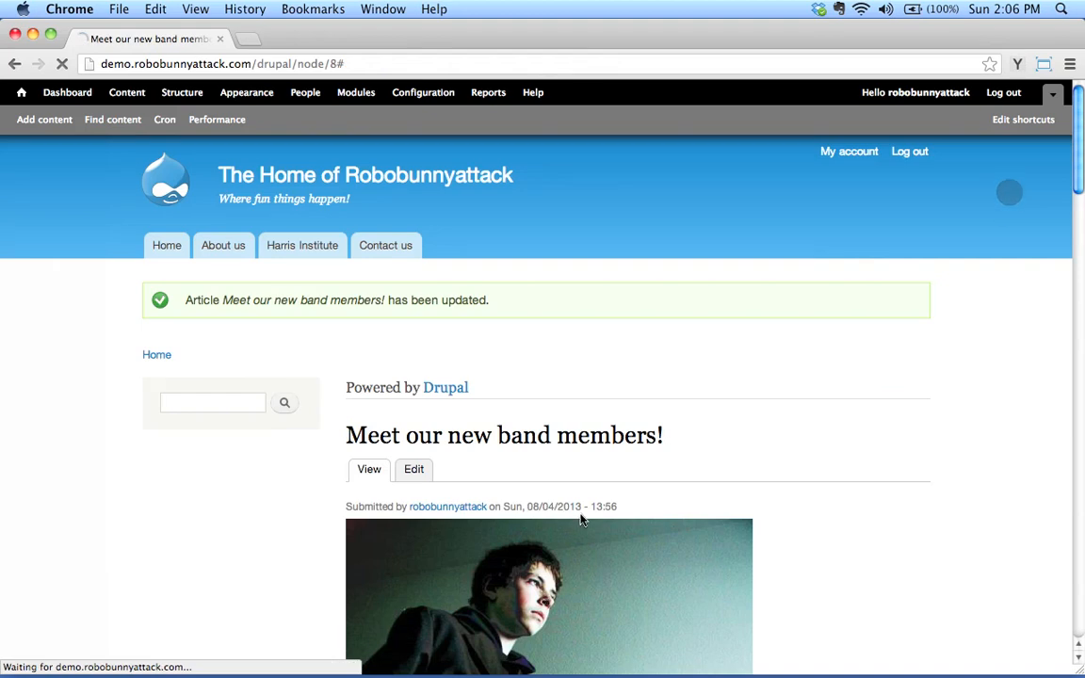
Examine how the band member photos are laid out down the full length of the published article.
{"action": "scroll", "coordinate": [591, 484], "scroll_direction": "down", "scroll_amount": 10}
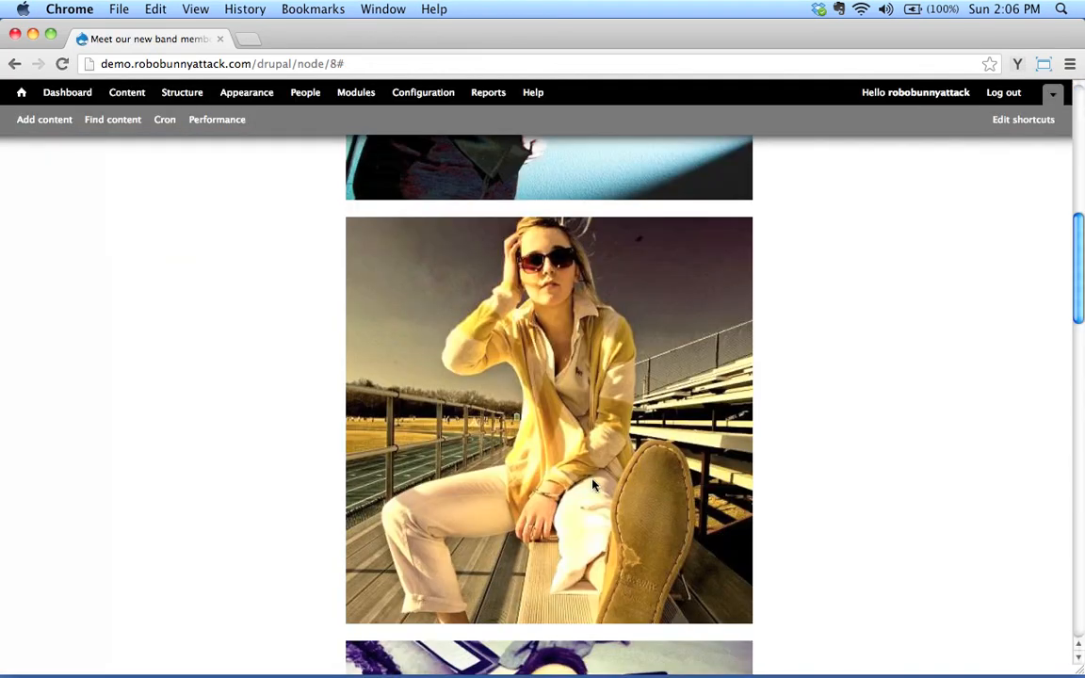
{"action": "scroll", "coordinate": [593, 485], "scroll_direction": "up", "scroll_amount": 7}
{"action": "scroll", "coordinate": [593, 485], "scroll_direction": "up", "scroll_amount": 2}
{"action": "scroll", "coordinate": [596, 484], "scroll_direction": "down", "scroll_amount": 15}
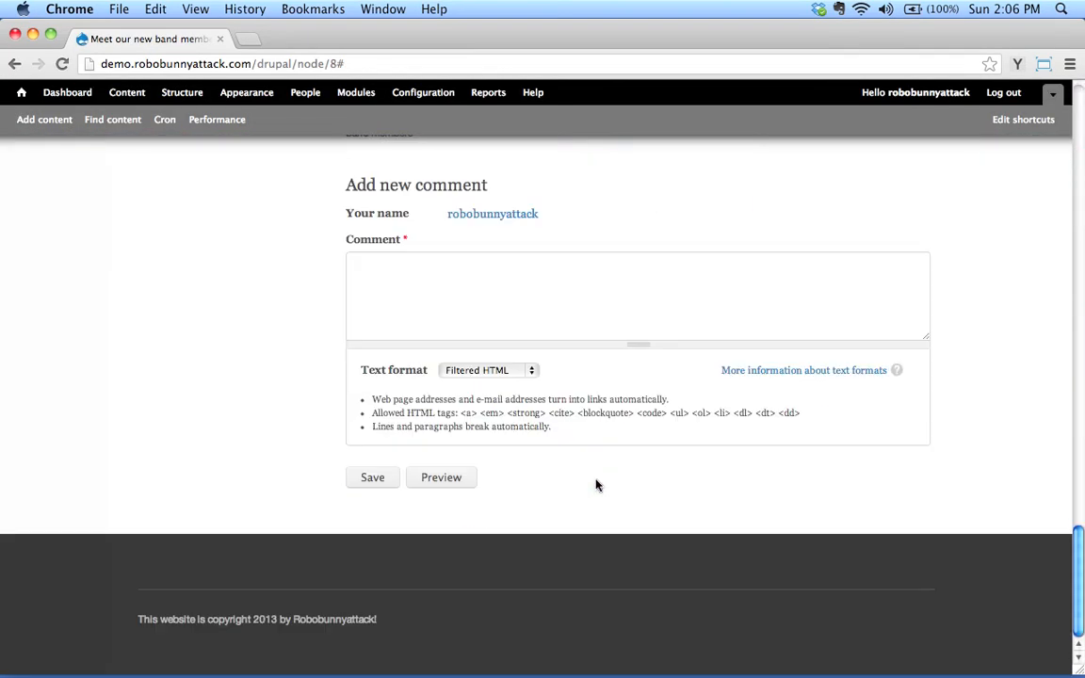
{"action": "scroll", "coordinate": [596, 484], "scroll_direction": "up", "scroll_amount": 10}
{"action": "scroll", "coordinate": [595, 484], "scroll_direction": "up", "scroll_amount": 10}
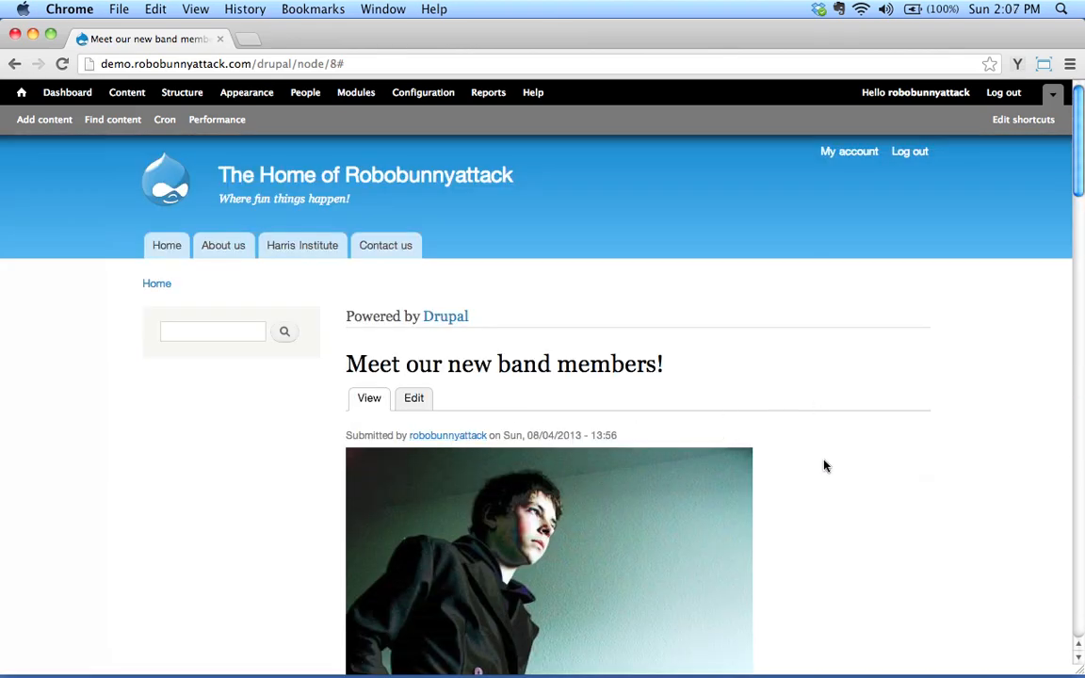
{"action": "scroll", "coordinate": [738, 512], "scroll_direction": "down", "scroll_amount": 6}
{"action": "scroll", "coordinate": [738, 512], "scroll_direction": "down", "scroll_amount": 15}
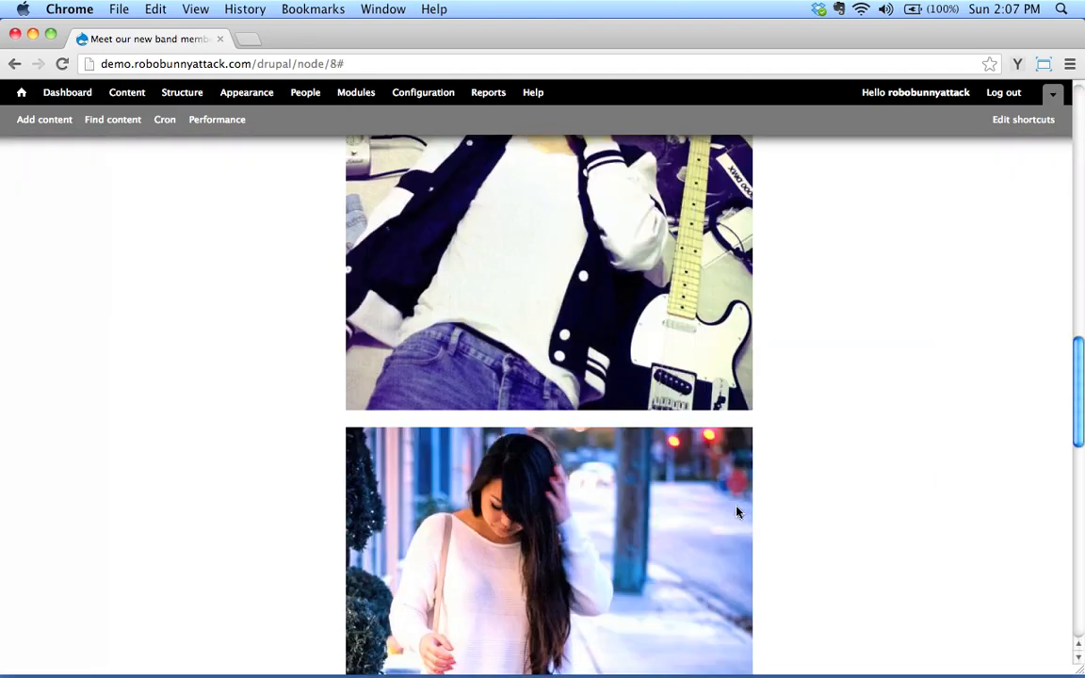
{"action": "scroll", "coordinate": [739, 512], "scroll_direction": "up", "scroll_amount": 20}
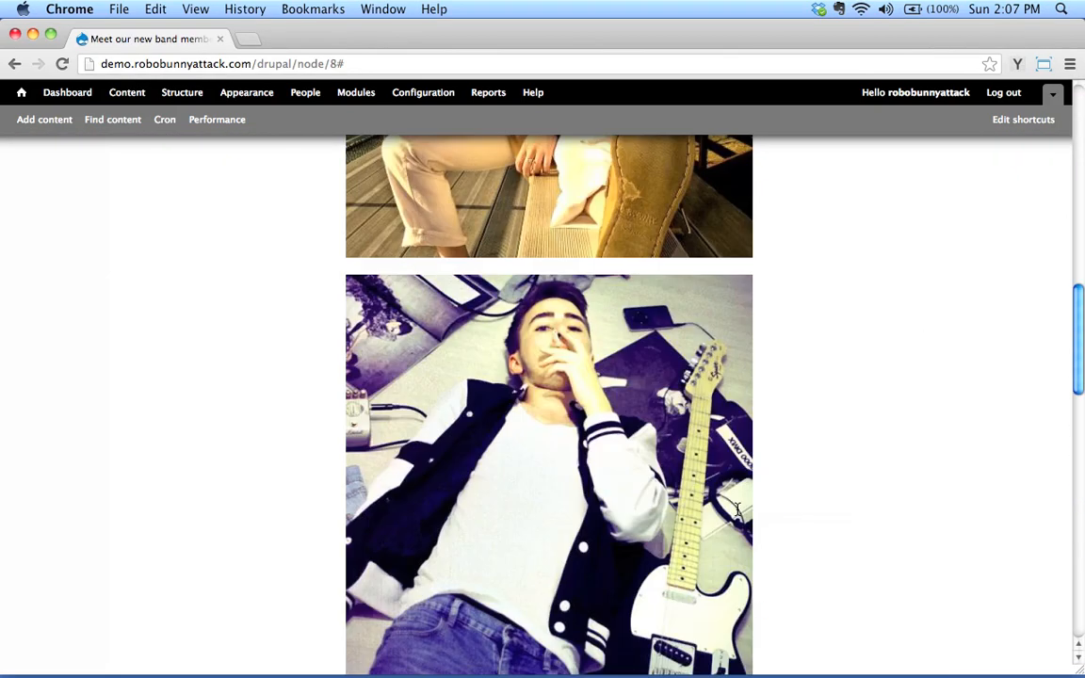